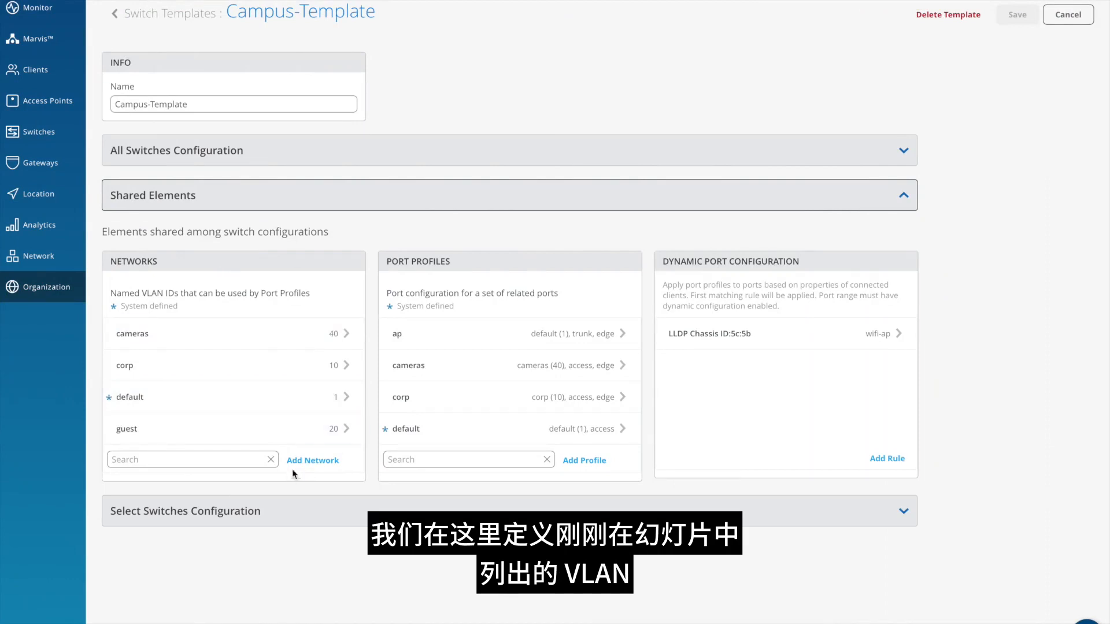
left_click(304, 460)
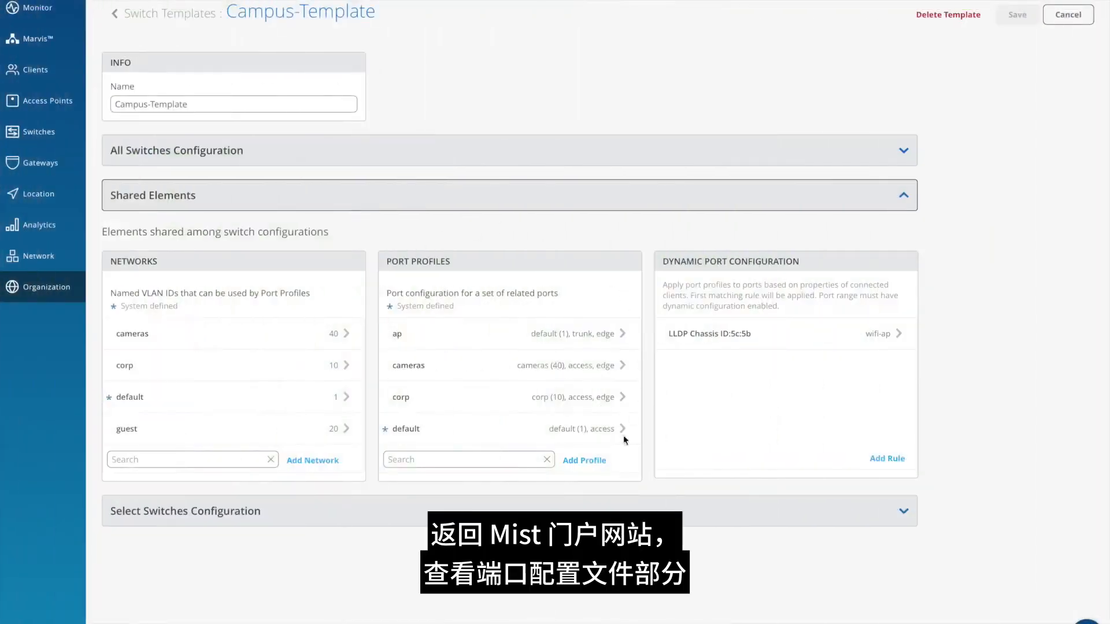
- Start a new port profile in Trunk mode and review the networks available as its untagged/native VLAN
scroll(556, 384, "down", 3)
scroll(556, 386, "down", 3)
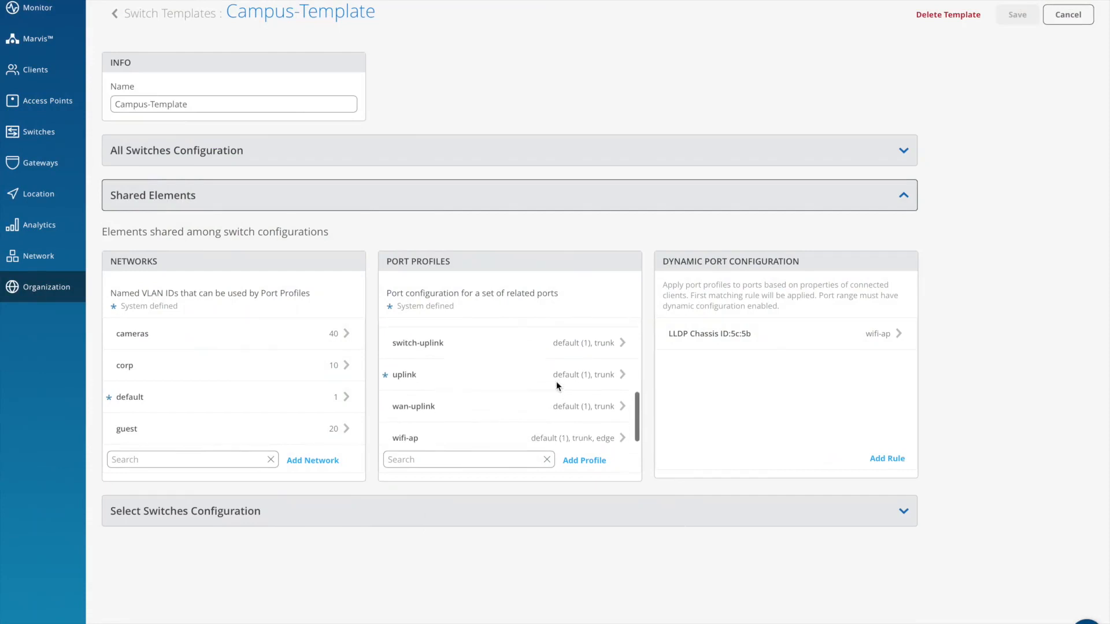
left_click(584, 462)
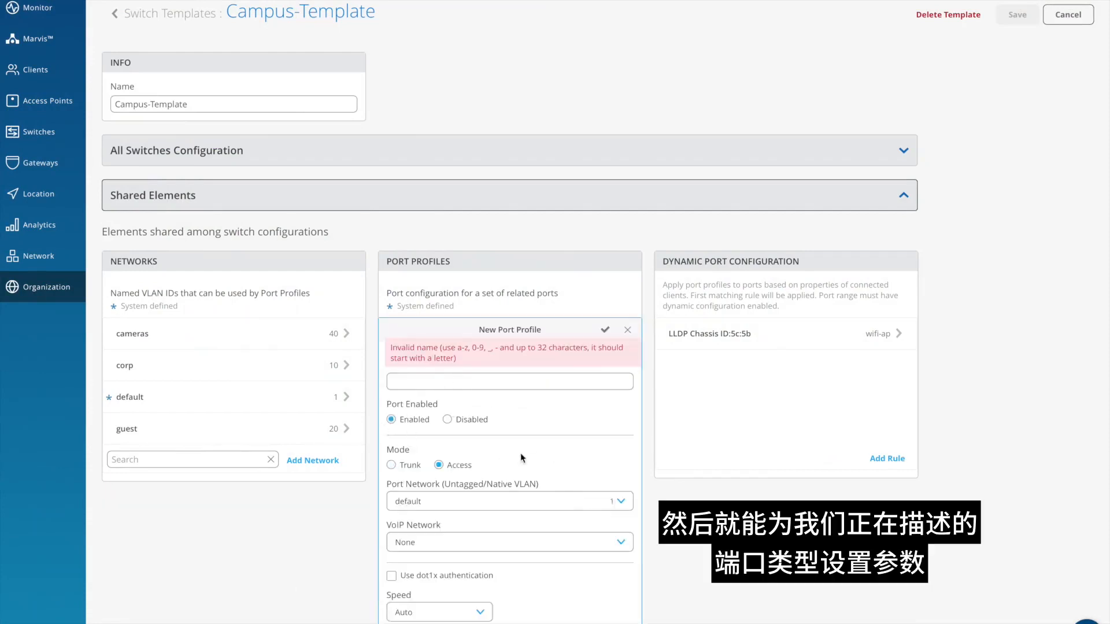
scroll(520, 453, "down", 1)
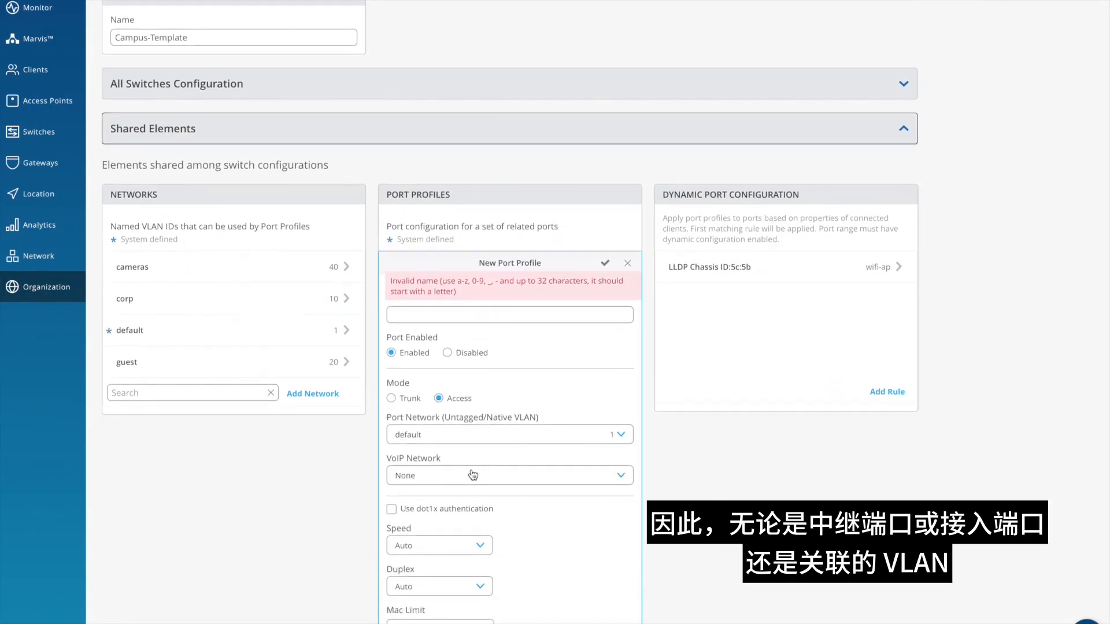
left_click(392, 399)
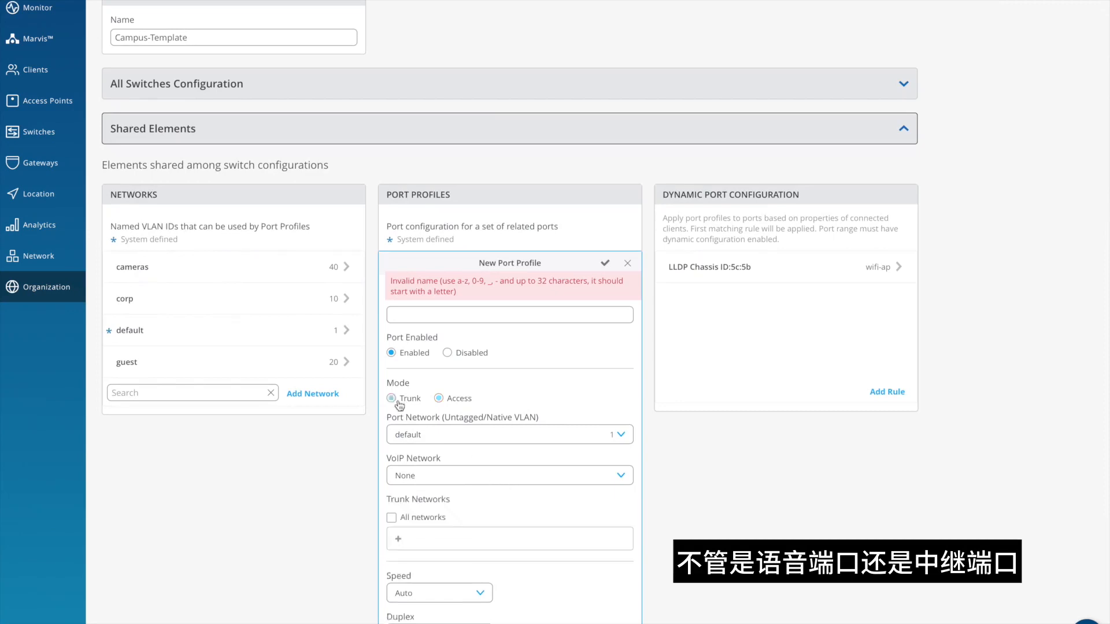
left_click(621, 438)
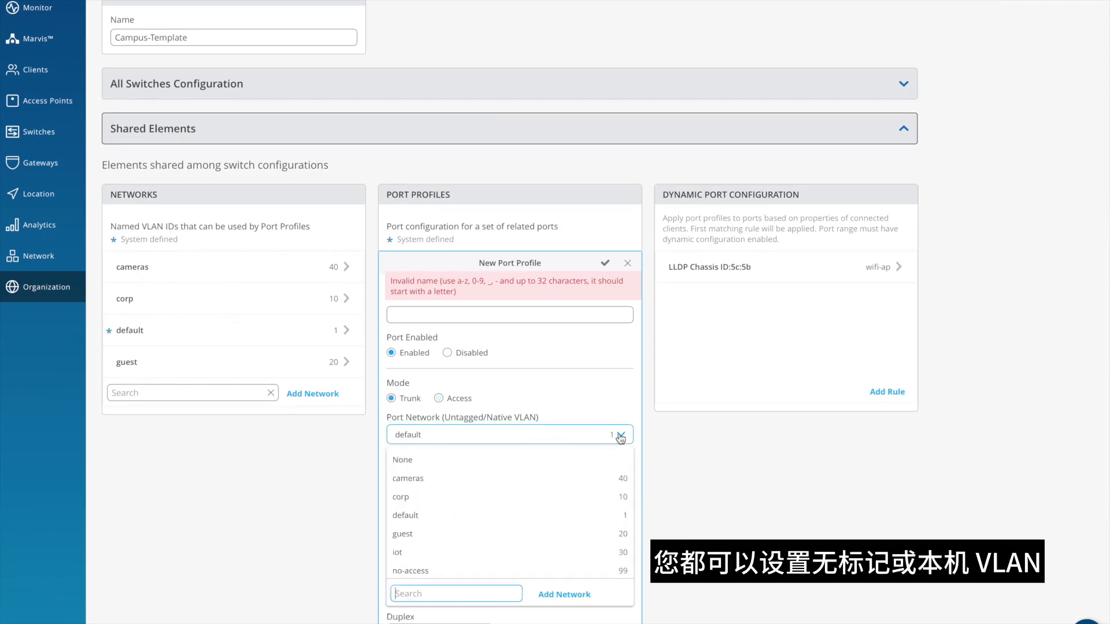
left_click(621, 438)
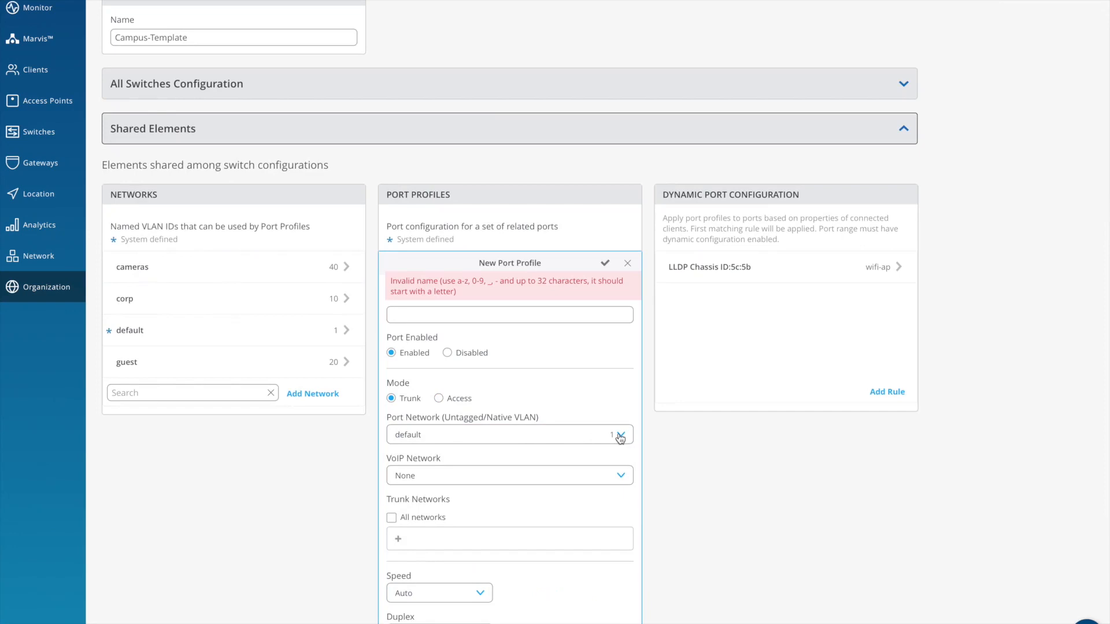
- Review the trunk network choices and remaining port settings of the new profile, and discard it without saving
scroll(556, 473, "down", 2)
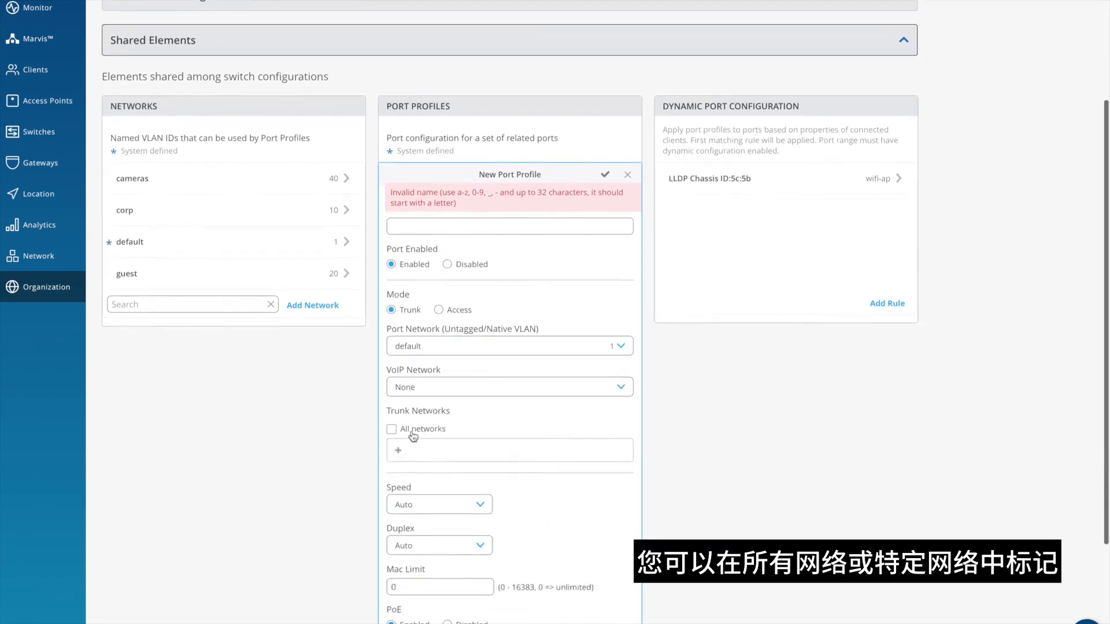
left_click(398, 451)
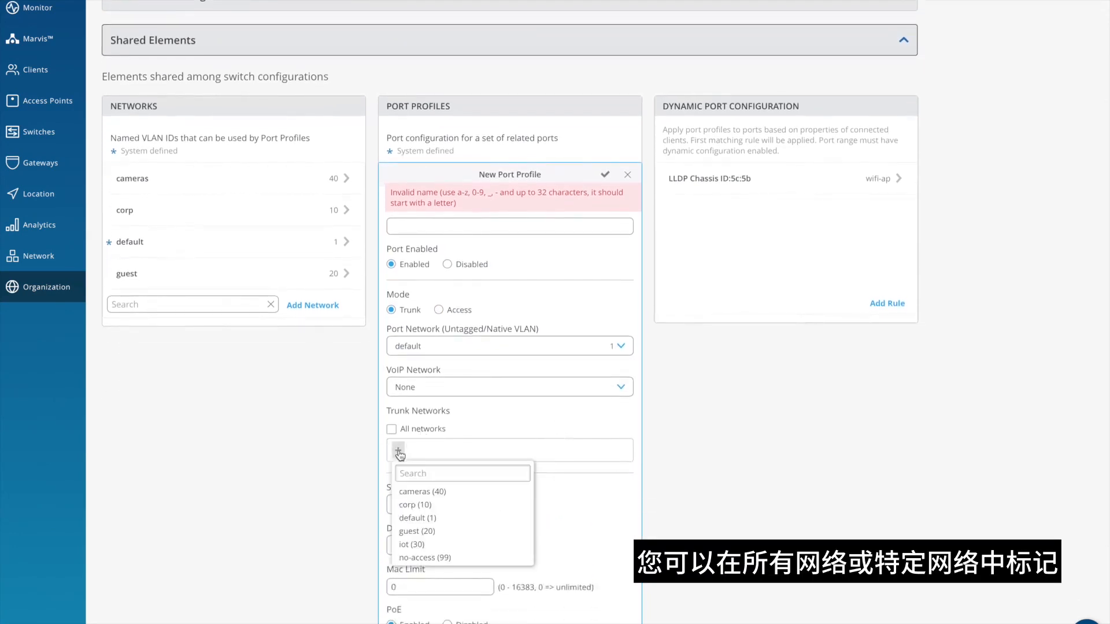
left_click(590, 523)
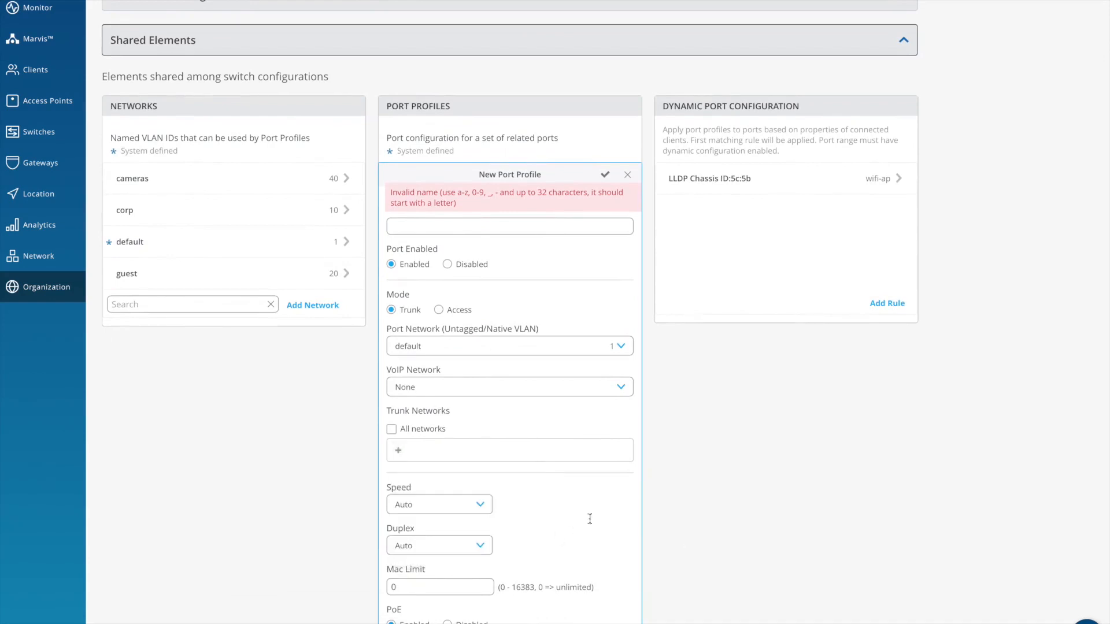
scroll(590, 523, "down", 4)
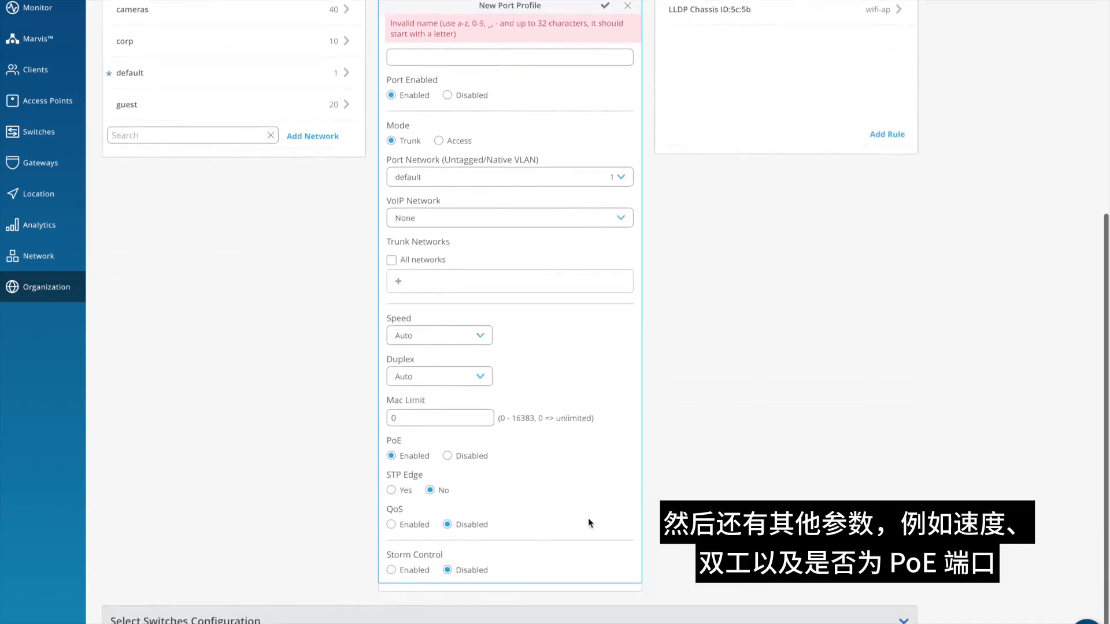
scroll(588, 518, "up", 4)
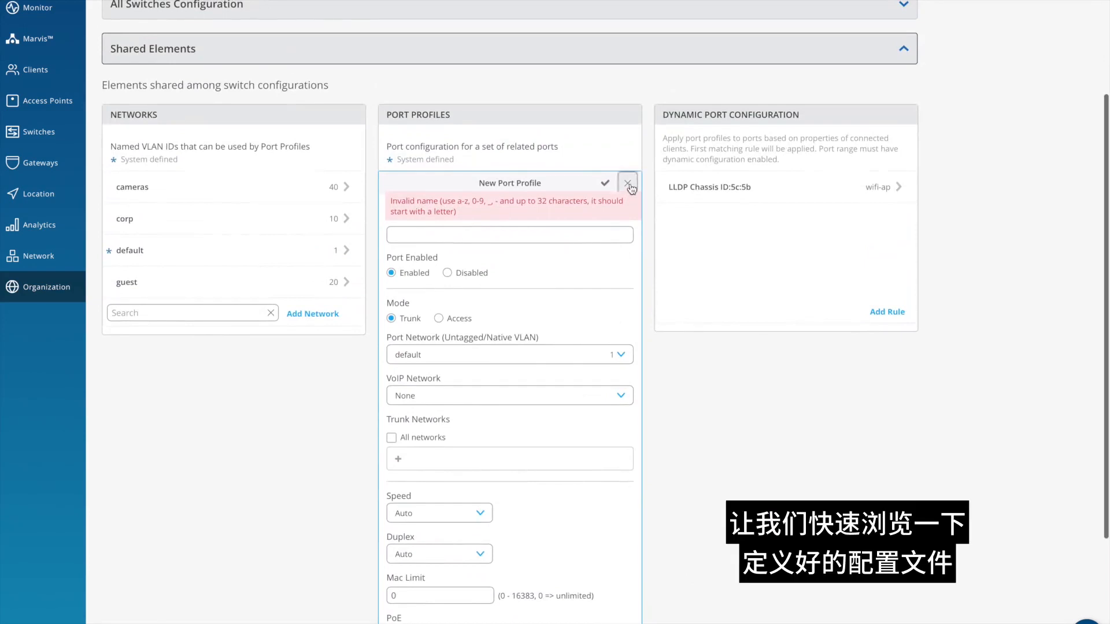
left_click(627, 184)
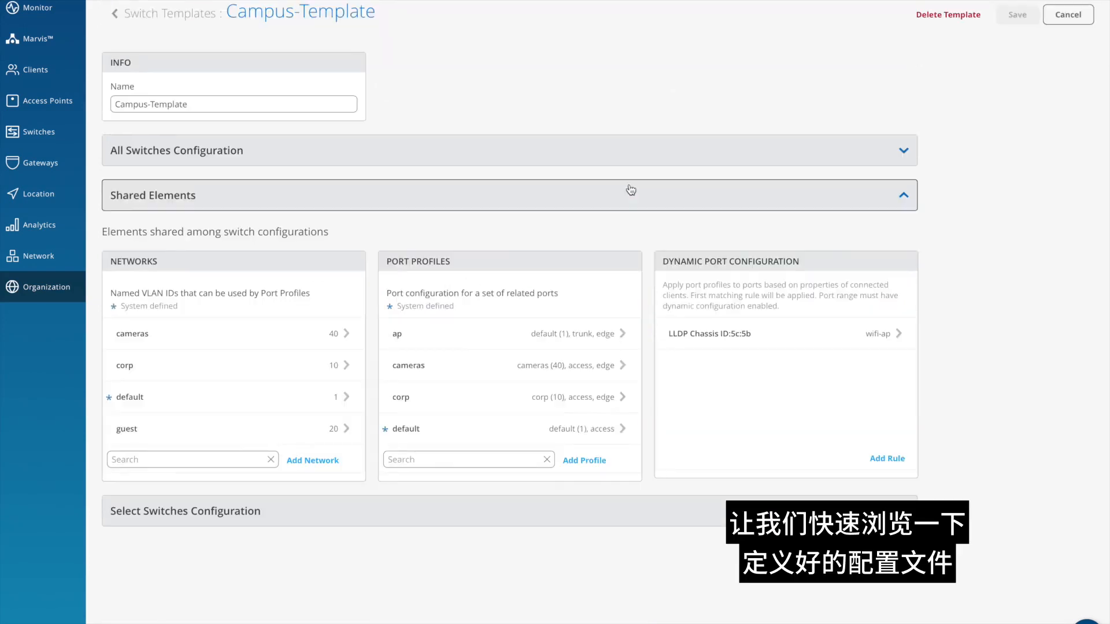
- Review the settings of the cameras port profile and close it without changes
left_click(413, 366)
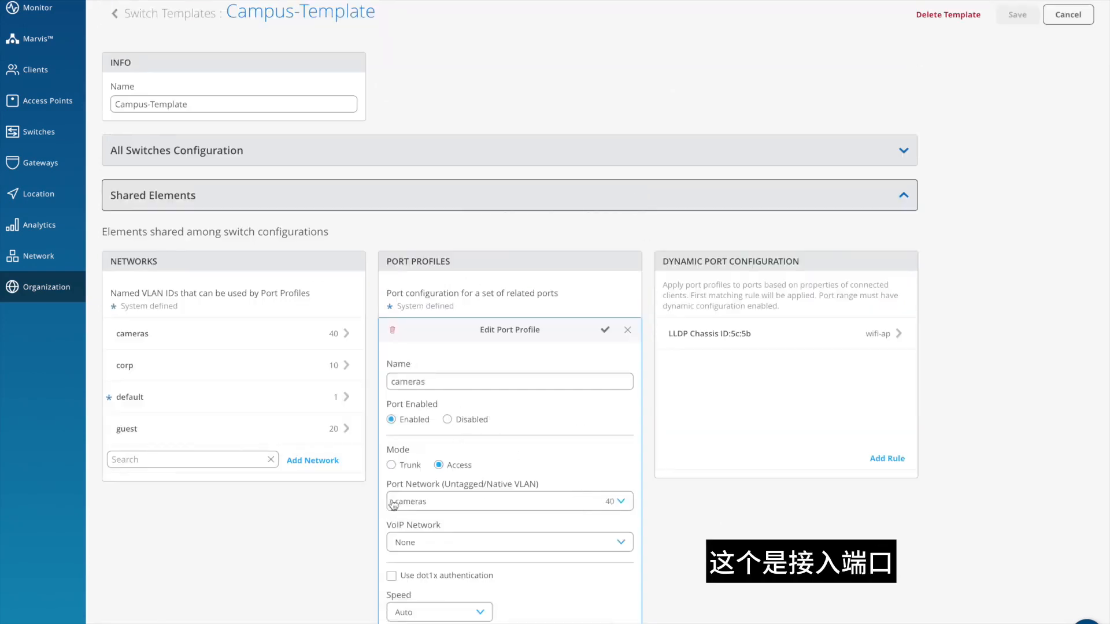
scroll(514, 507, "down", 3)
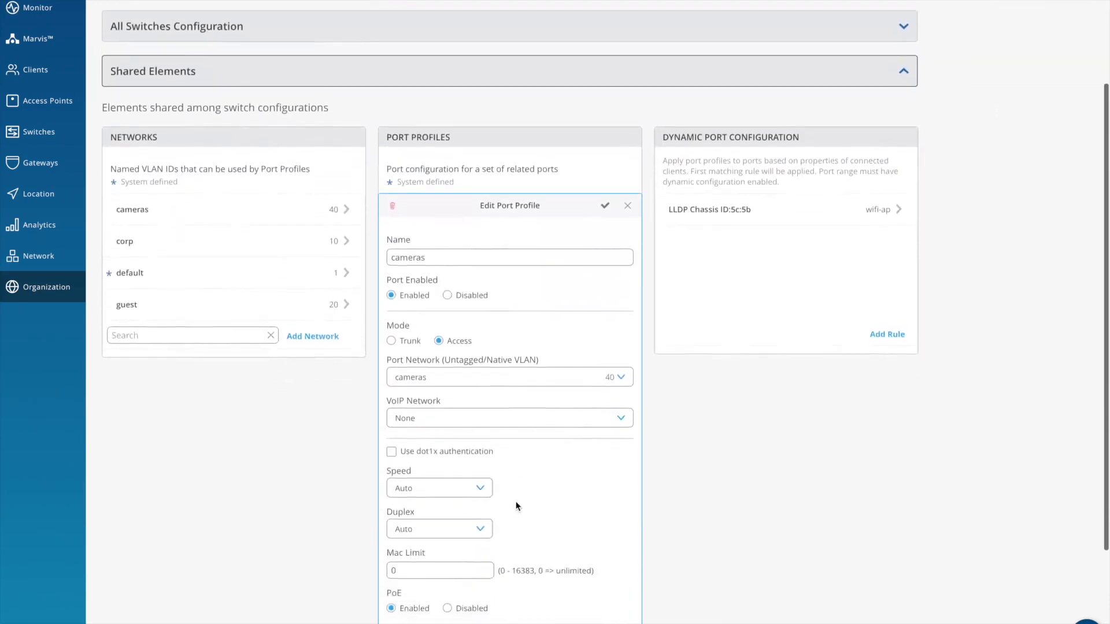
scroll(514, 503, "down", 3)
scroll(515, 501, "up", 3)
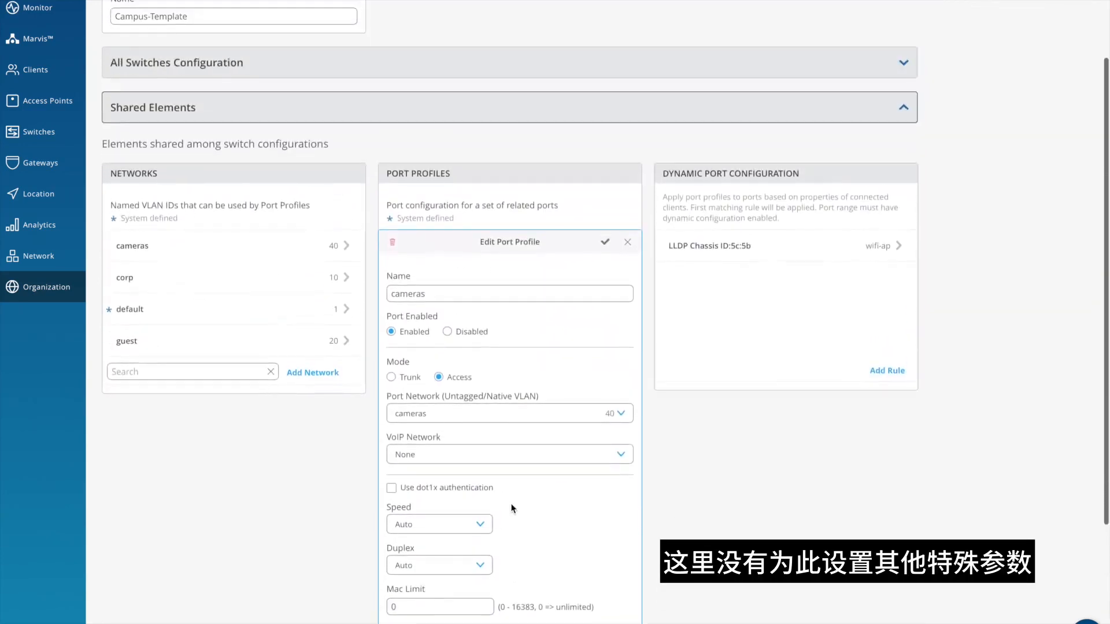
left_click(627, 241)
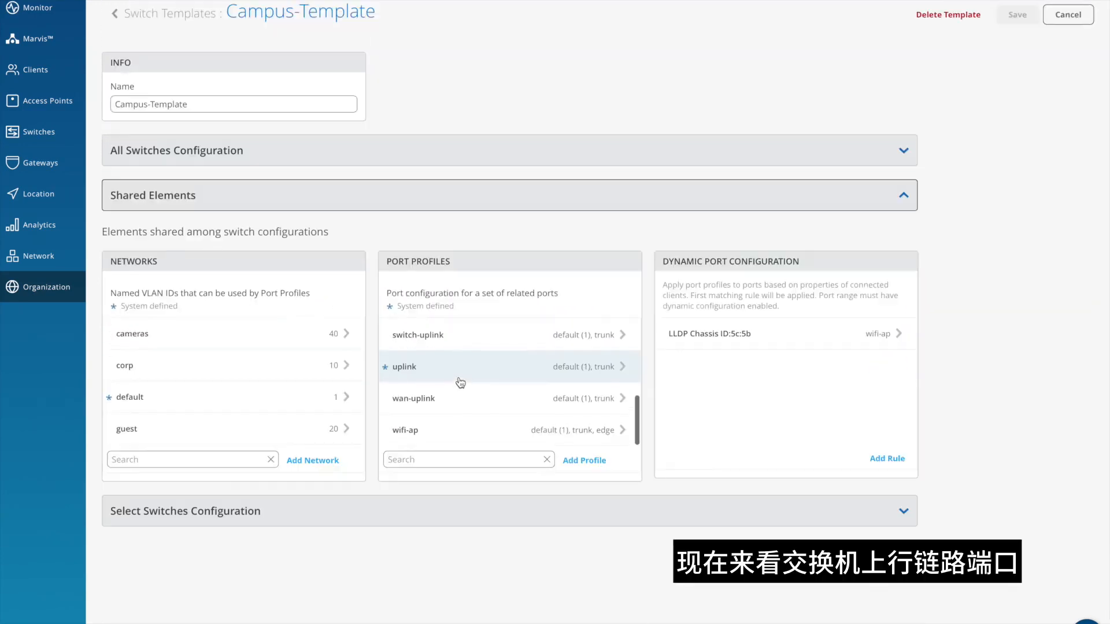
- Review the mode, native VLAN and trunk networks of the switch-uplink port profile and close it unchanged
left_click(454, 341)
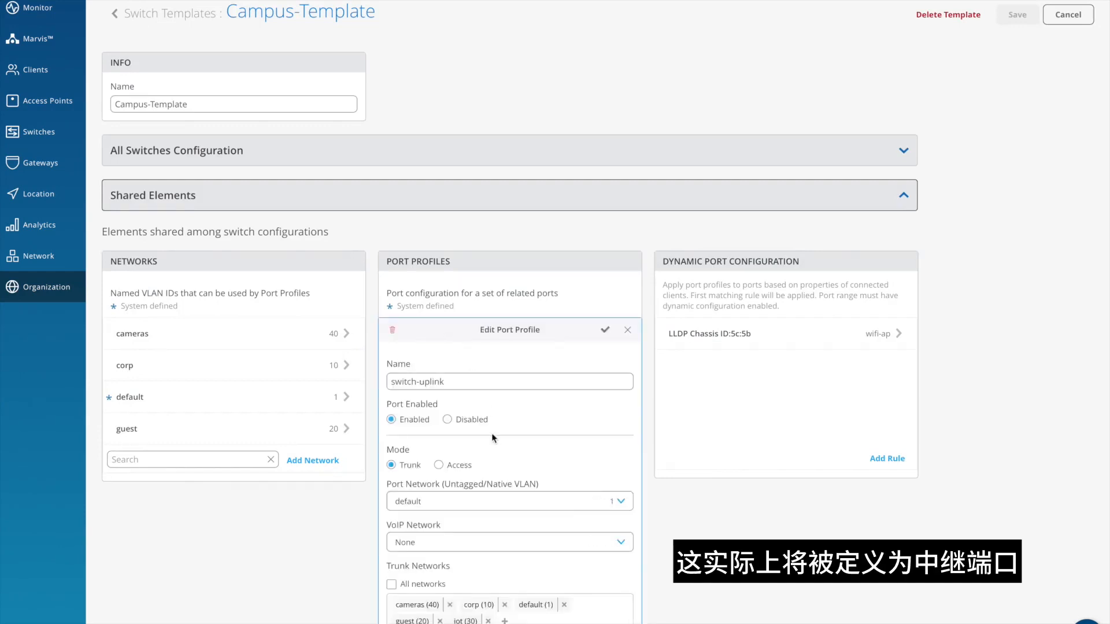
scroll(541, 445, "down", 2)
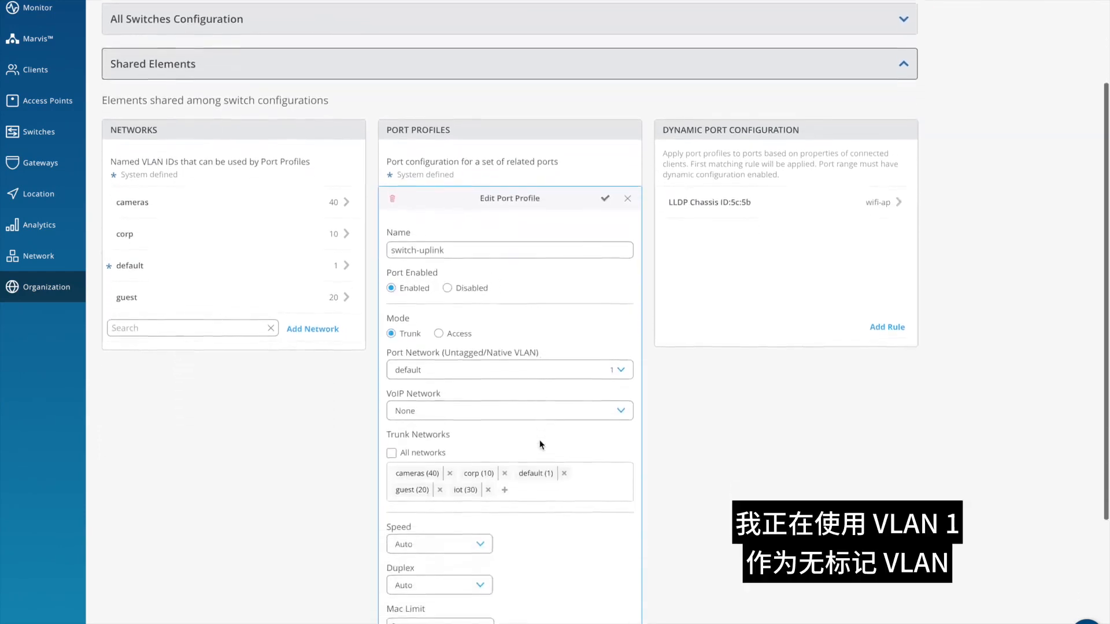
scroll(541, 445, "down", 3)
scroll(541, 445, "up", 3)
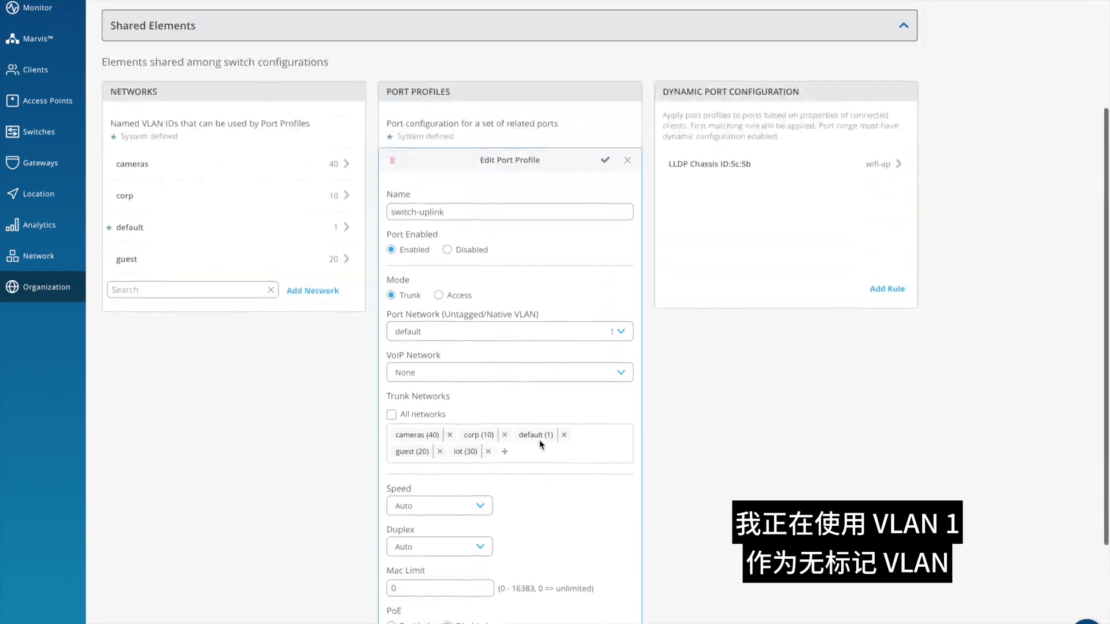
scroll(541, 445, "up", 2)
left_click(627, 304)
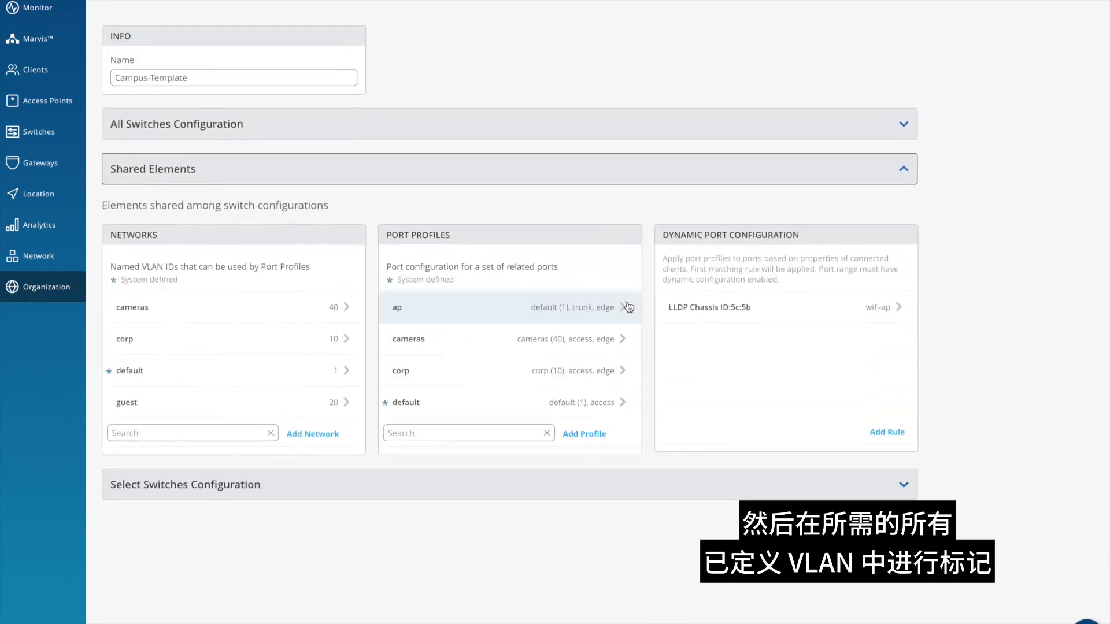
- Review the settings of the no-access-default port profile and close it without changes
scroll(545, 349, "down", 3)
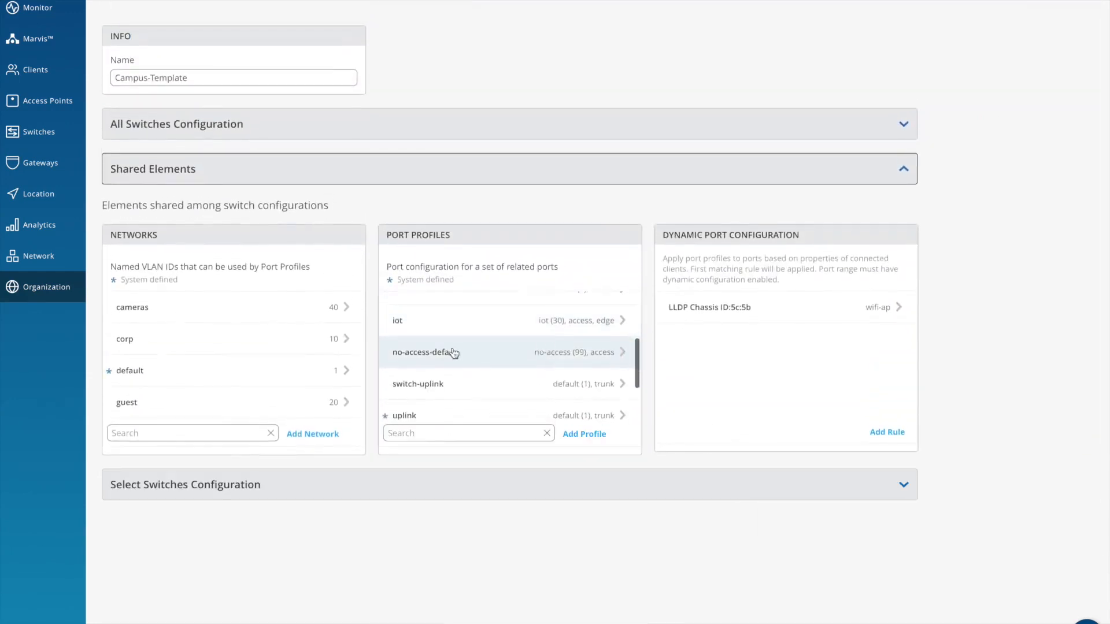
left_click(455, 353)
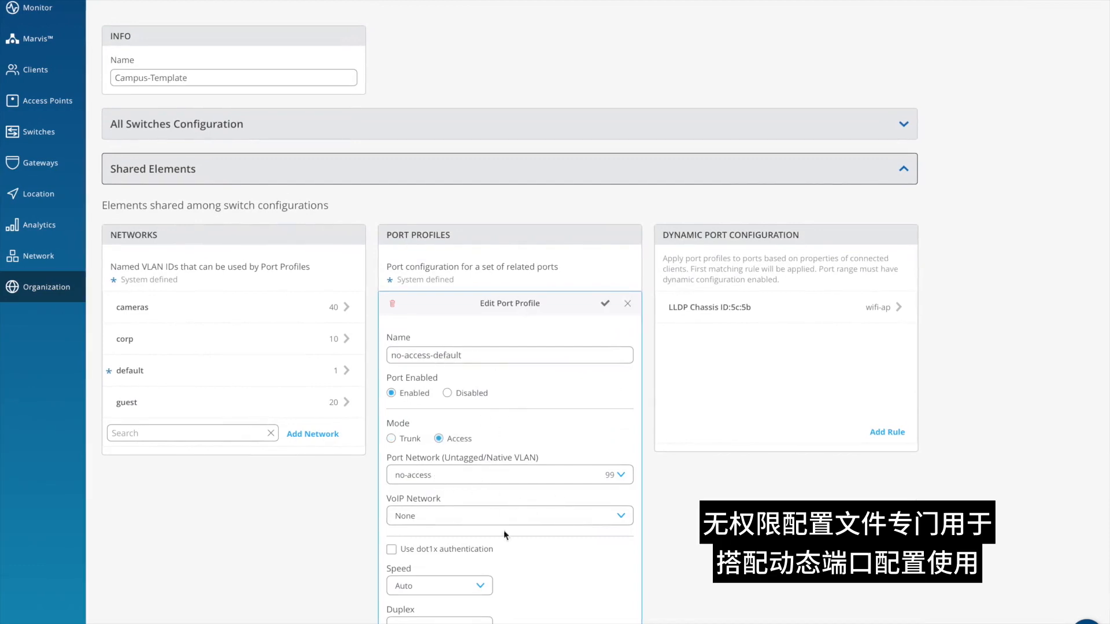
scroll(566, 560, "down", 4)
scroll(566, 560, "up", 5)
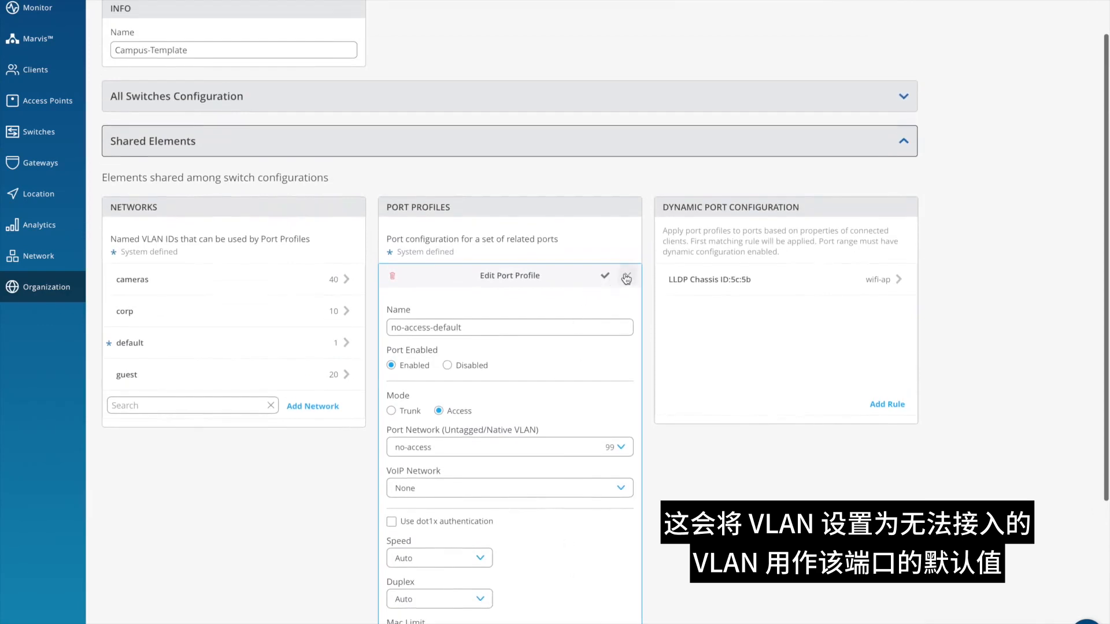
left_click(626, 278)
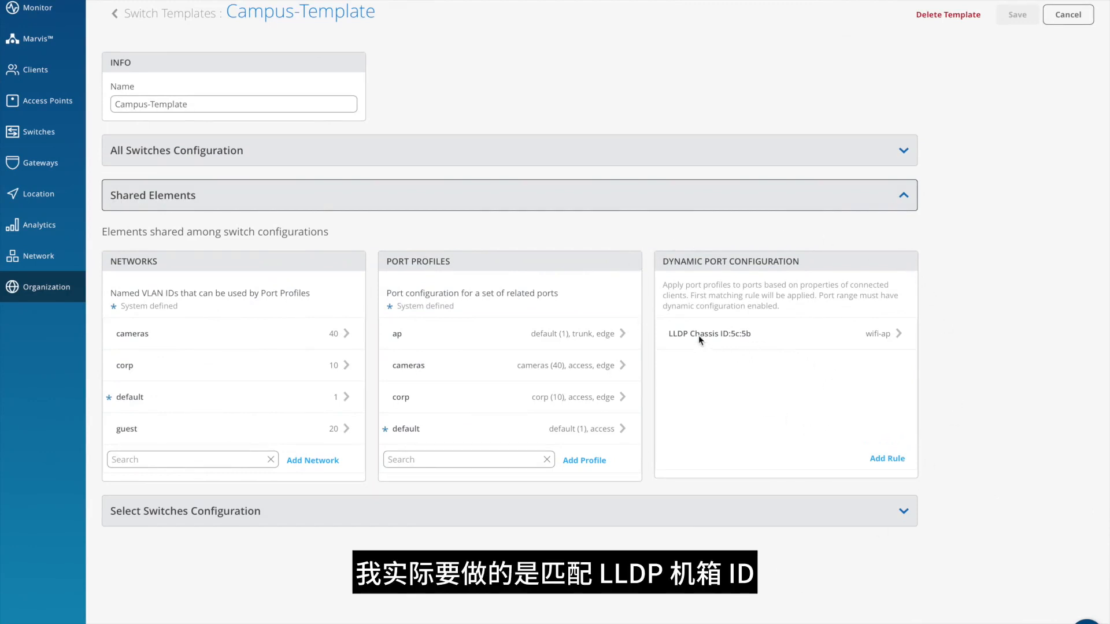
- Examine the dynamic port configuration rule that matches the LLDP Chassis ID and close it unchanged
left_click(883, 340)
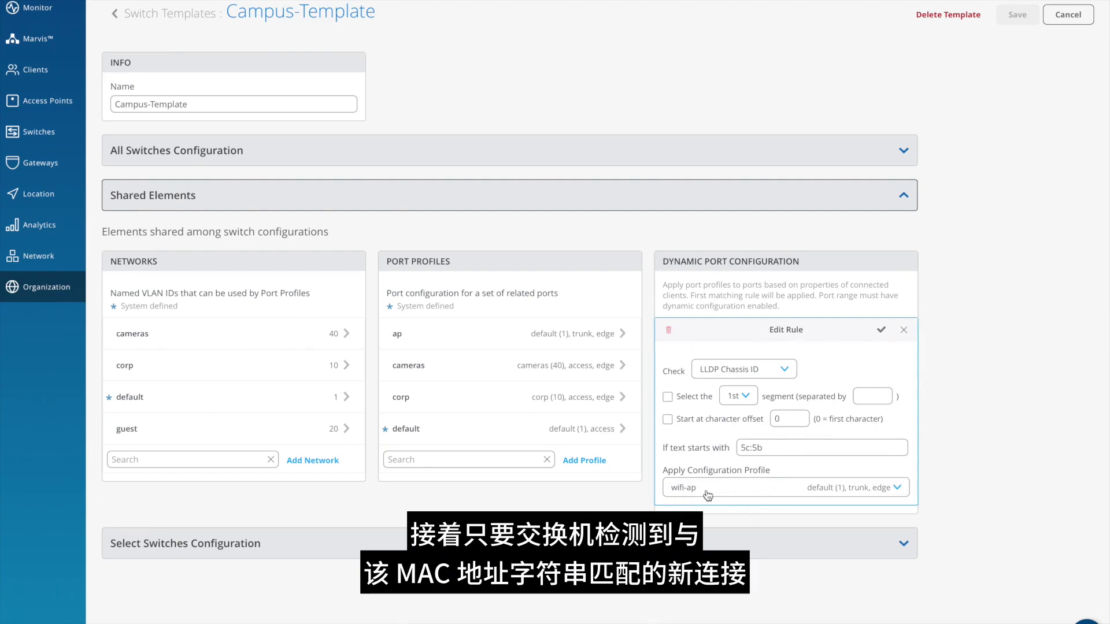
left_click(903, 331)
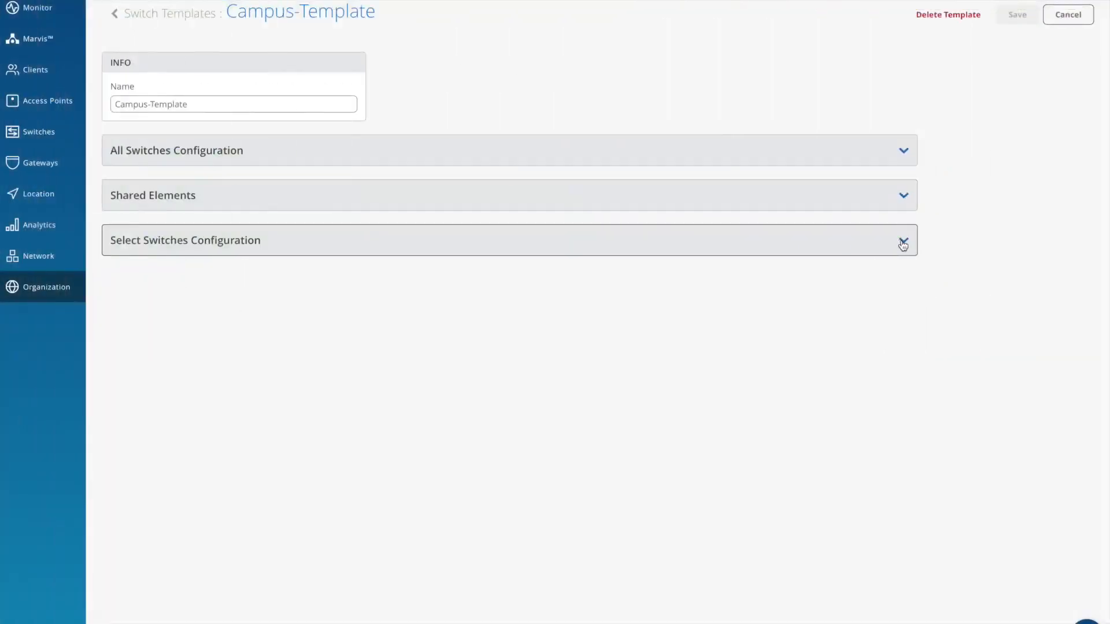
- Show the l2-dist-sw rule's port configuration under Select Switches Configuration and inspect the ge-0/0/0,ge-1/0/0 port range
left_click(902, 242)
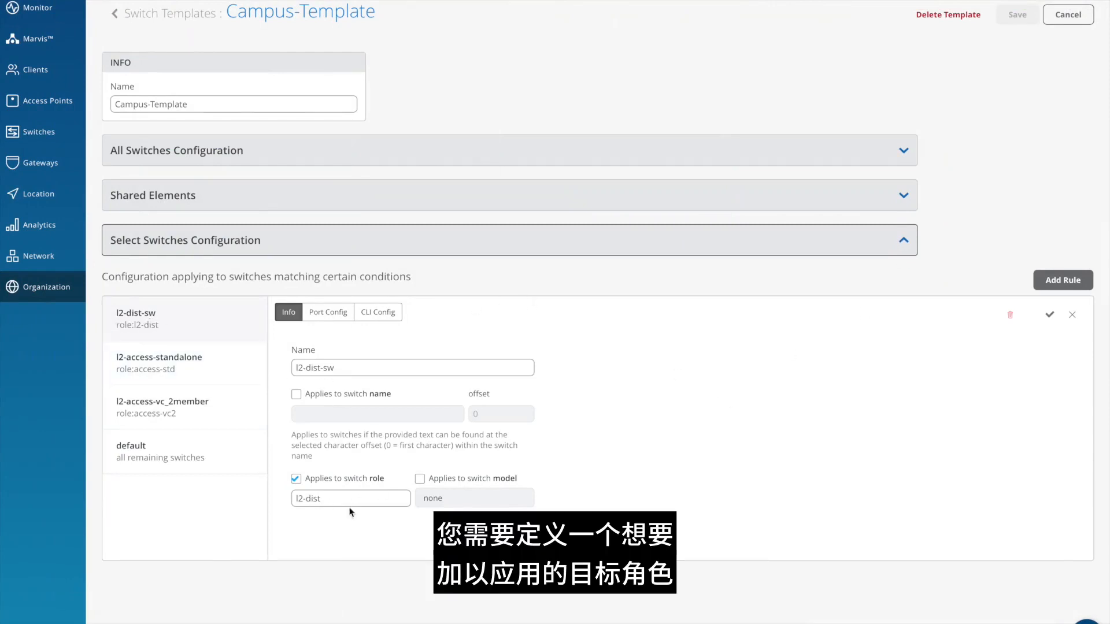
left_click(327, 313)
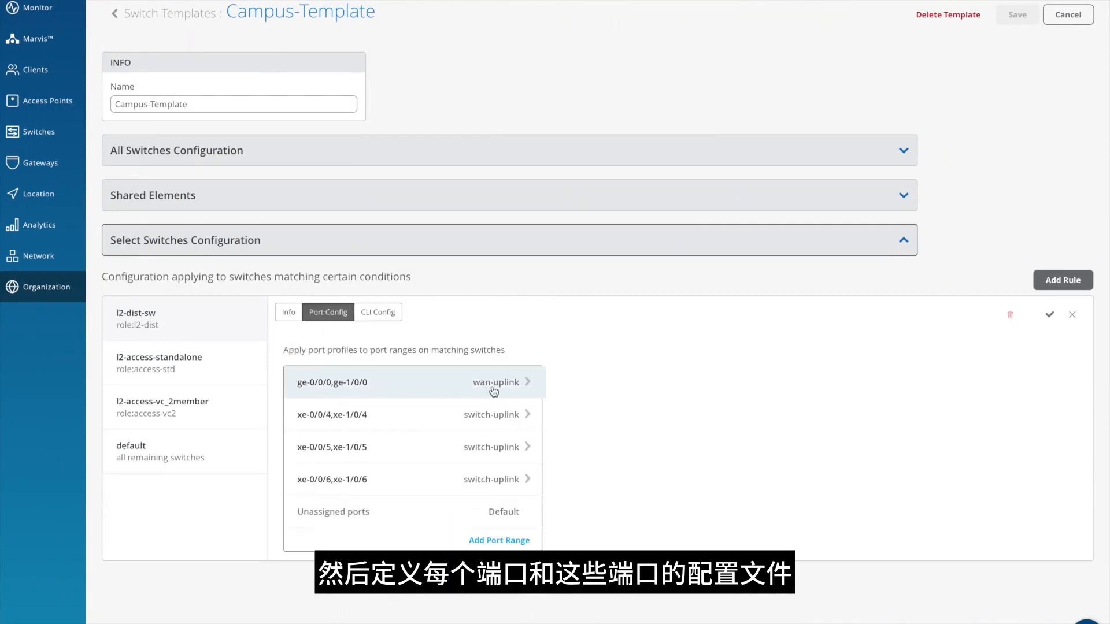
left_click(357, 389)
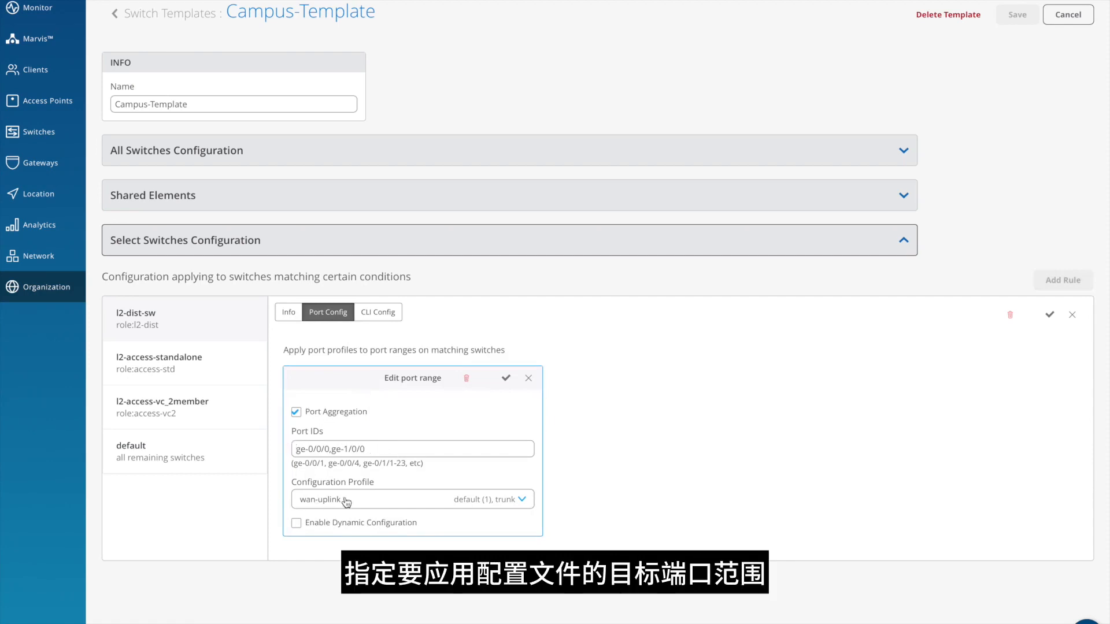
left_click(528, 378)
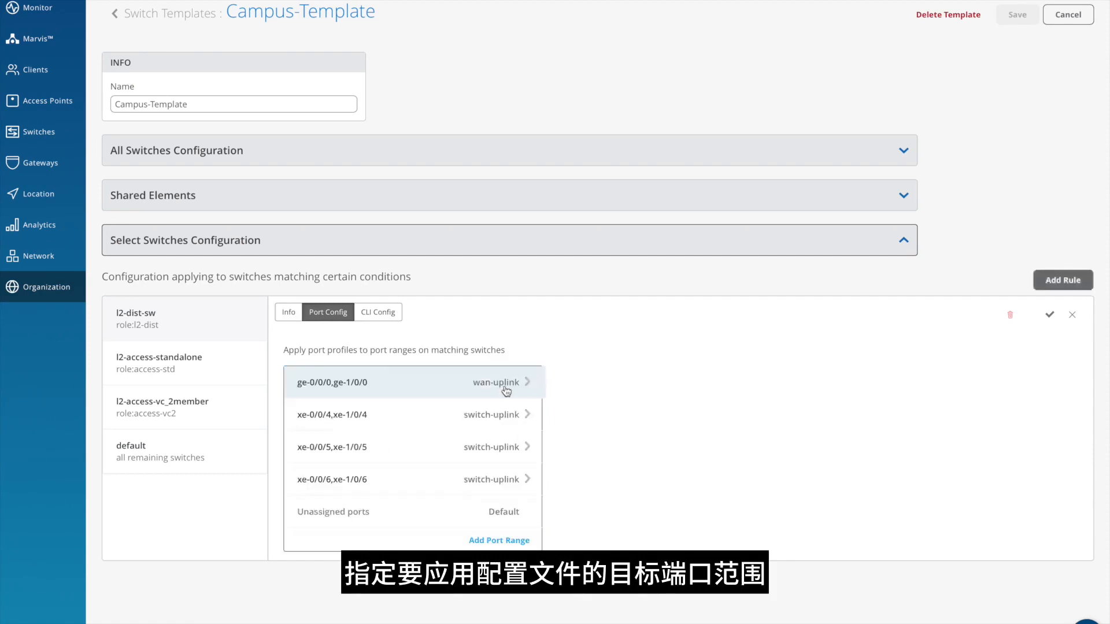
- Inspect the aggregation and profile settings of the xe-0/0/4,xe-1/0/4 and xe-0/0/6,xe-1/0/6 port ranges, leaving both unchanged
left_click(362, 416)
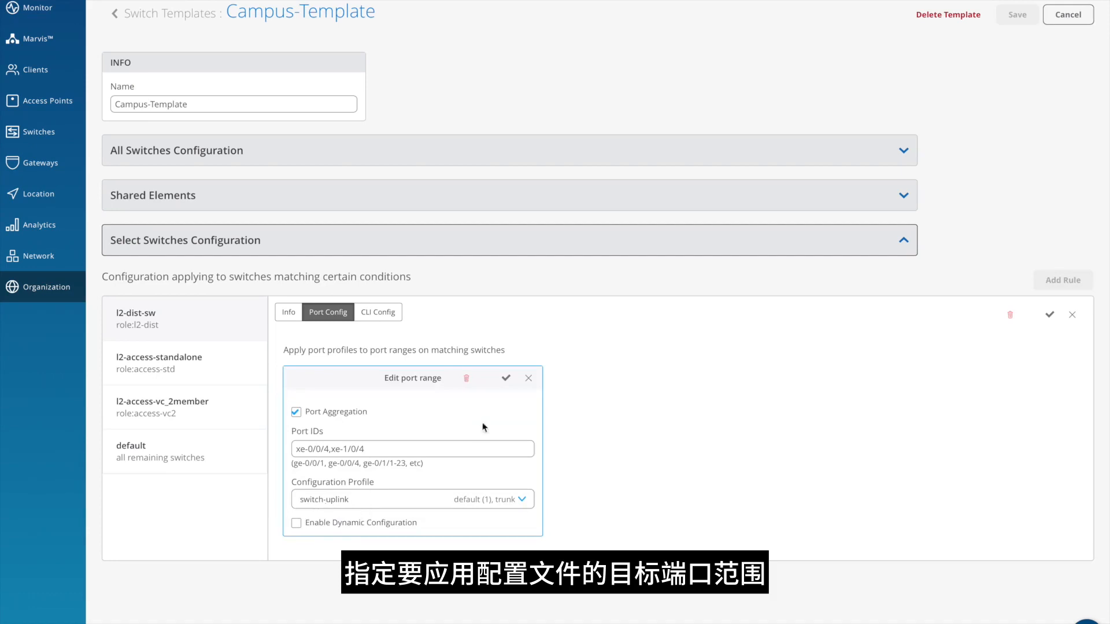
left_click(528, 378)
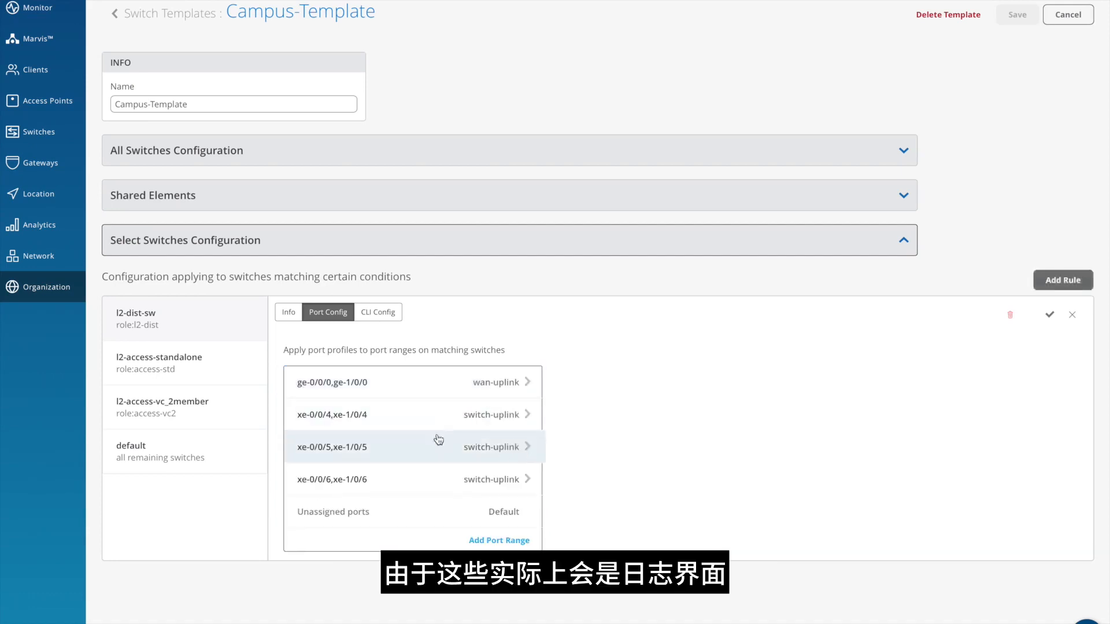
left_click(427, 482)
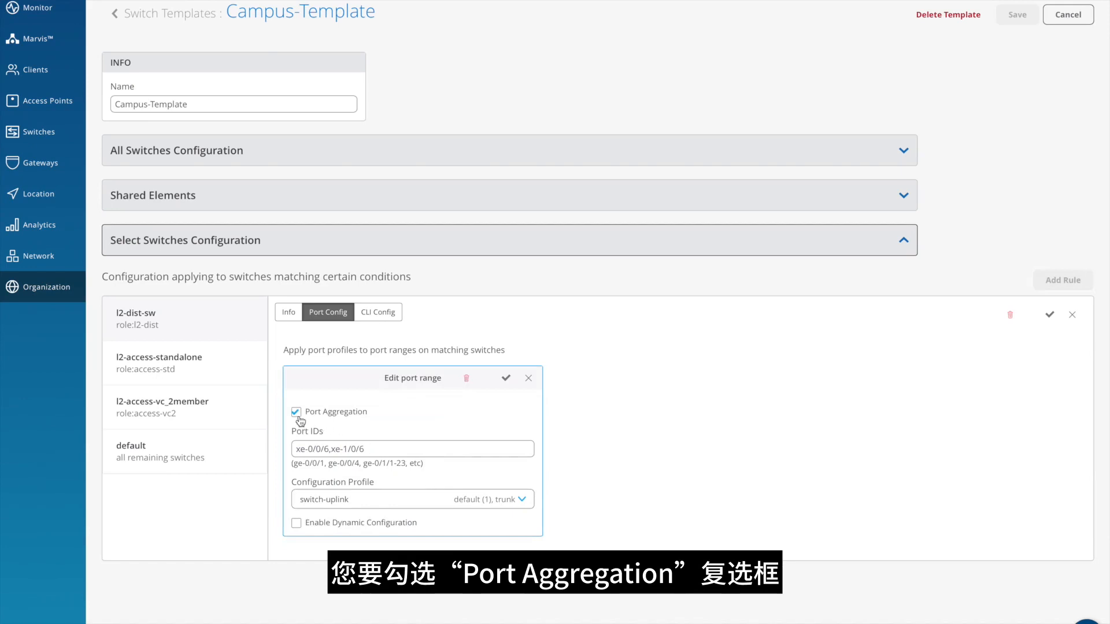
left_click(527, 380)
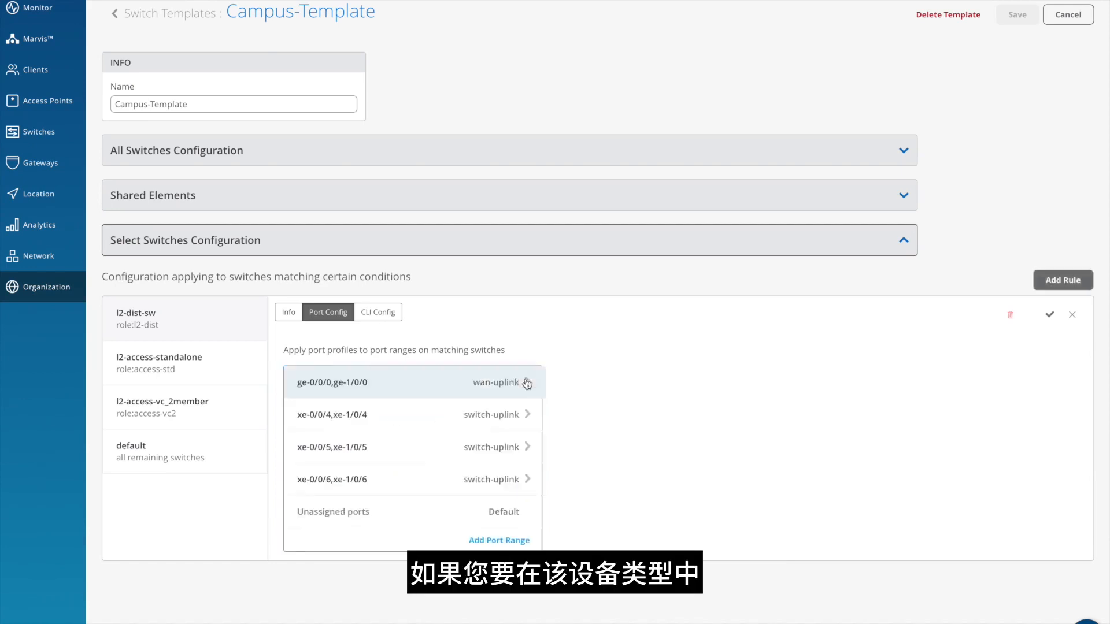
- Review the additional CLI commands configured for the l2-dist-sw rule
left_click(380, 315)
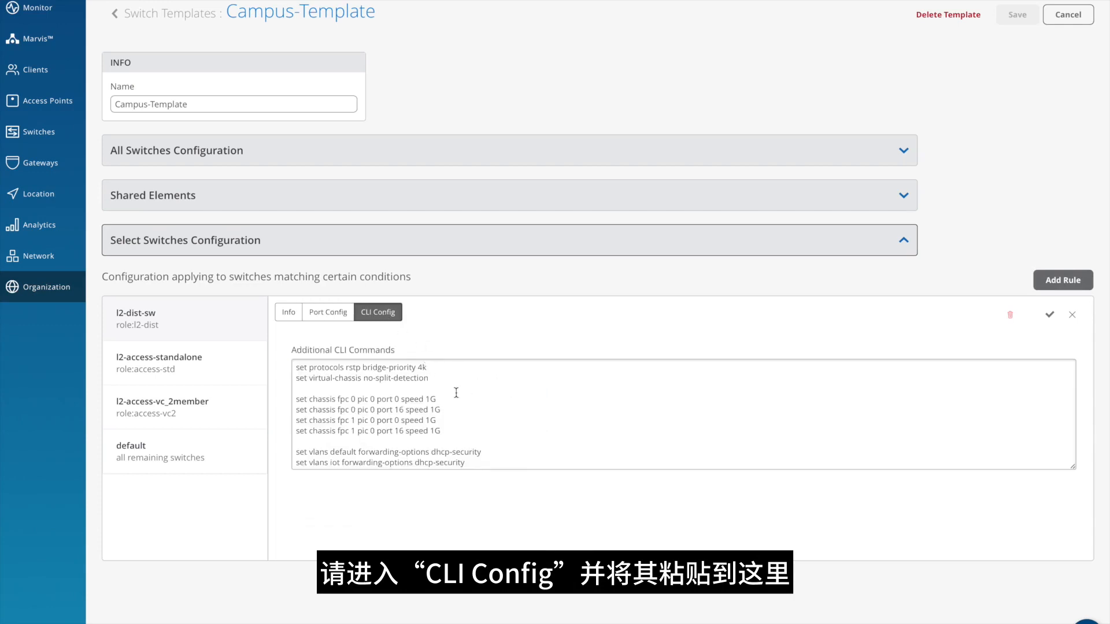
scroll(463, 396, "down", 2)
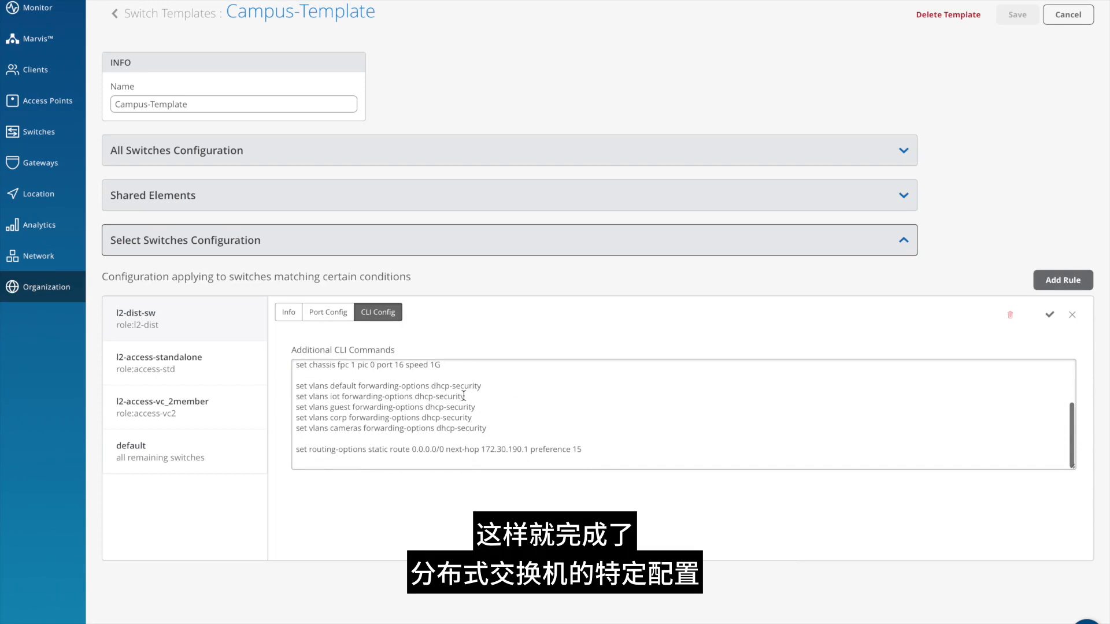
scroll(464, 395, "up", 2)
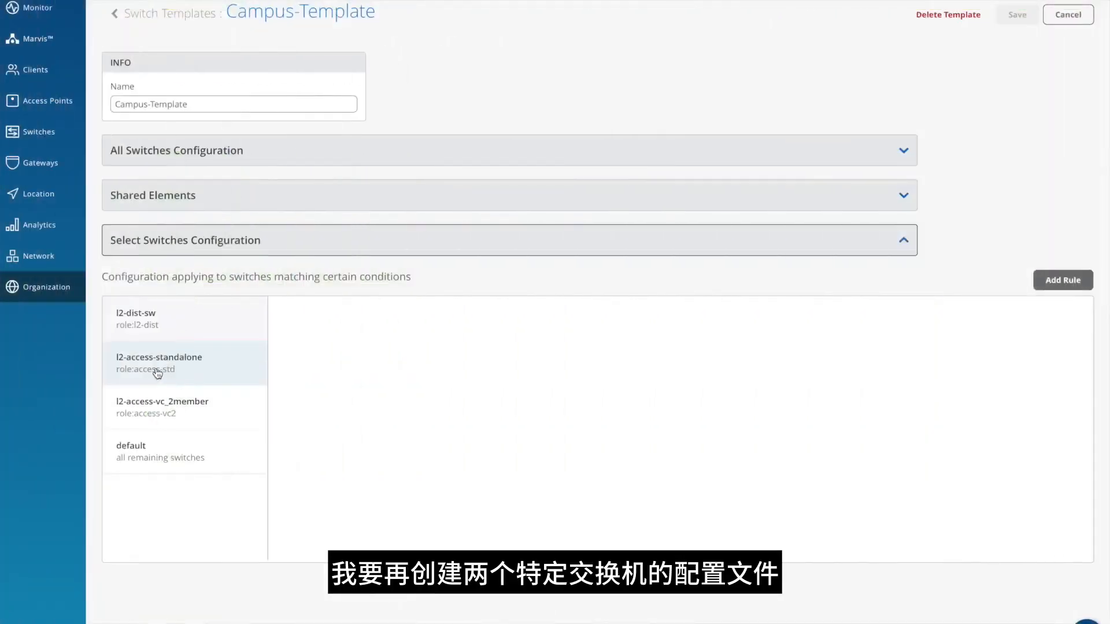
- Examine the role matching and port configuration of the l2-access-standalone and l2-access-vc_2member rules
left_click(157, 373)
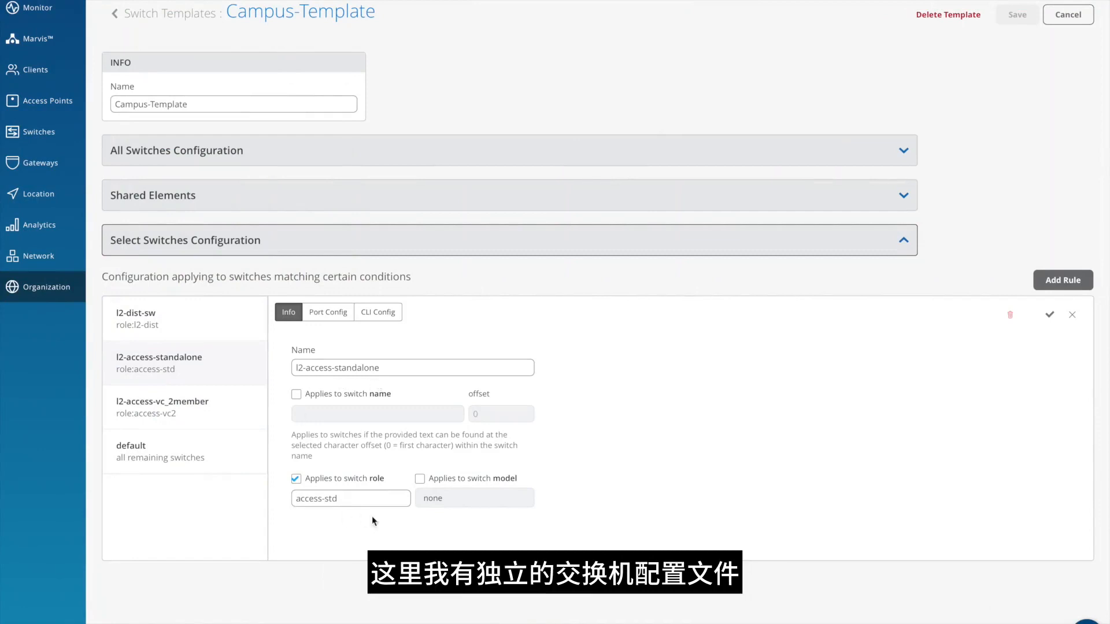
left_click(335, 322)
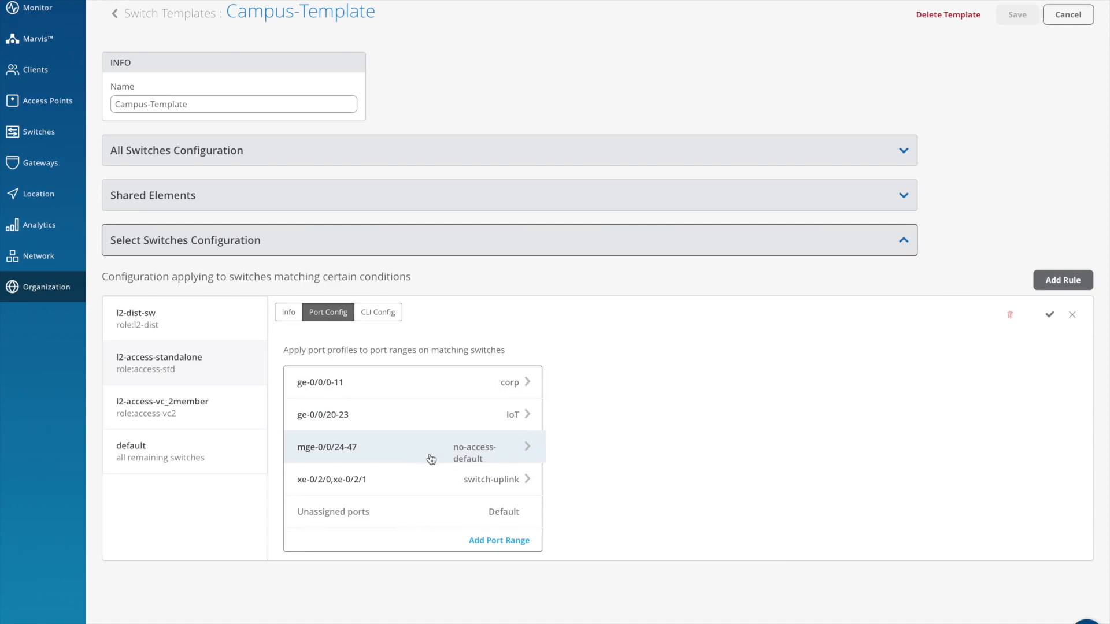
left_click(218, 413)
left_click(296, 479)
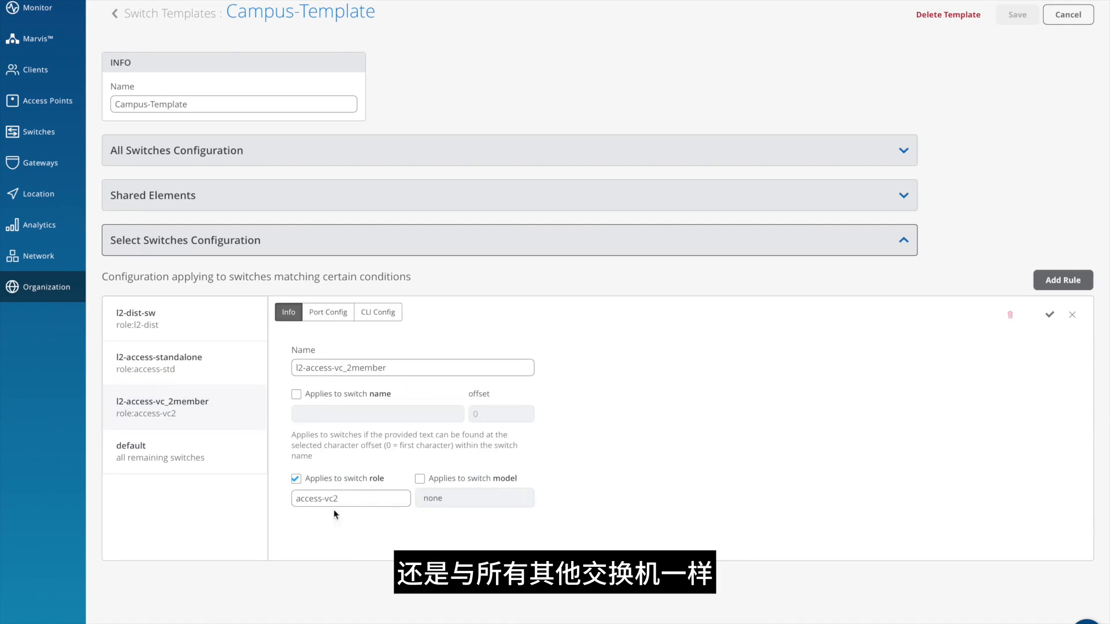
left_click(324, 318)
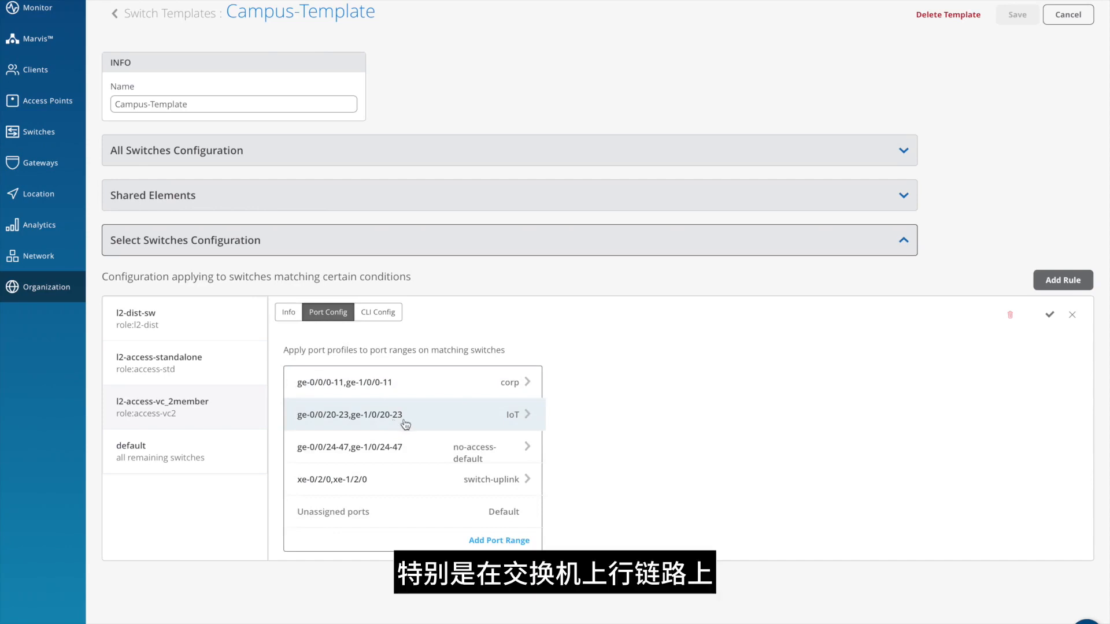
- Inspect the xe-0/2/0,xe-1/2/0 and ge-0/0/24-47,ge-1/0/24-47 port ranges without changes and collapse Select Switches Configuration
left_click(398, 478)
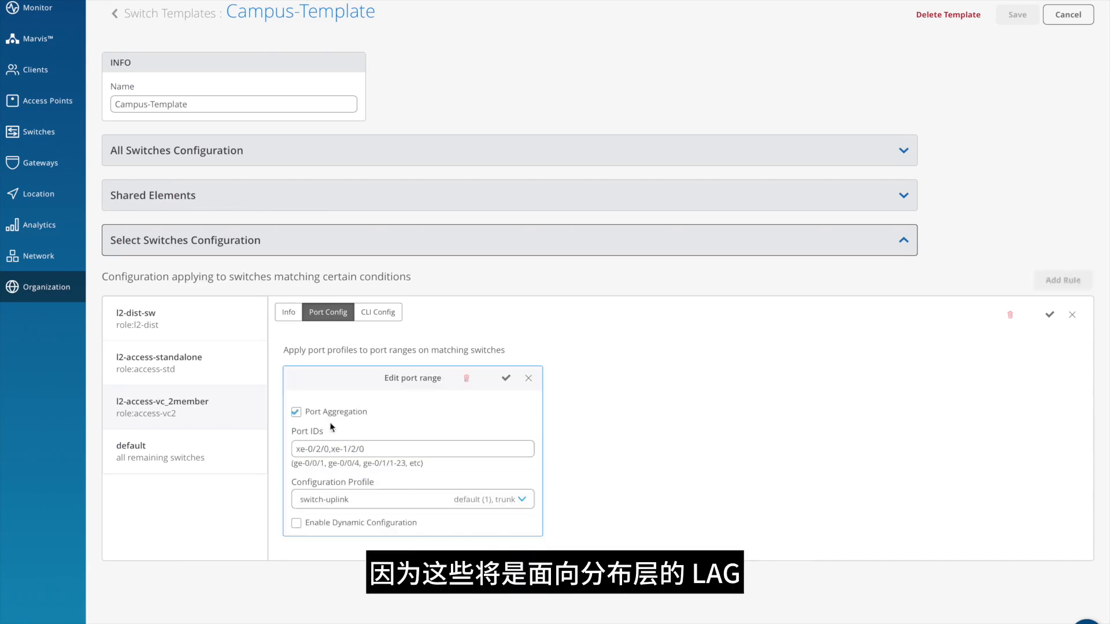
left_click(527, 380)
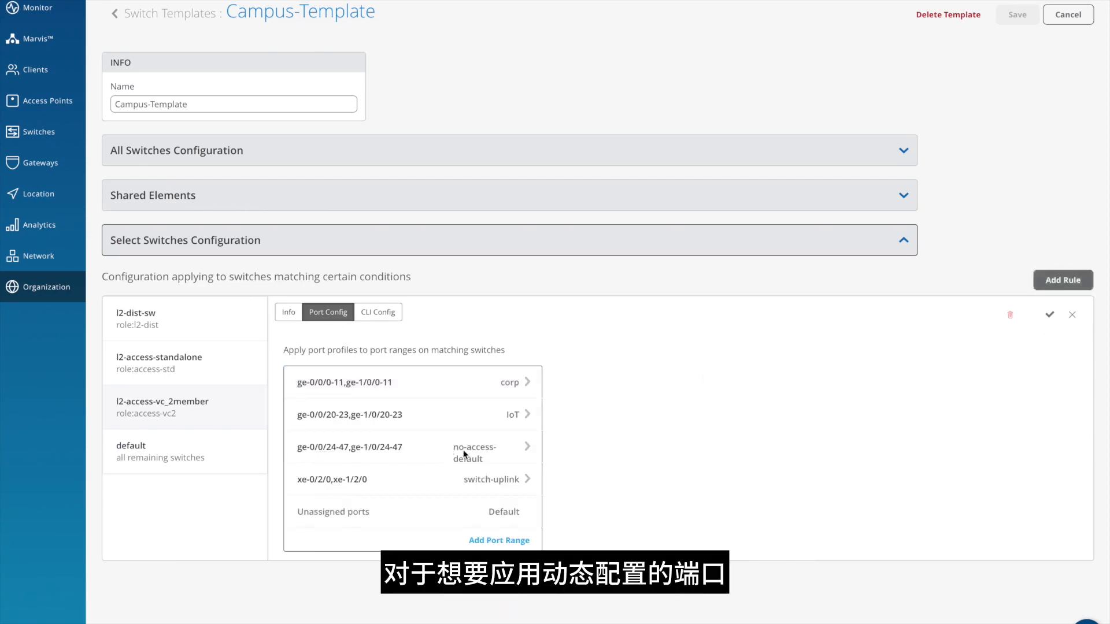
left_click(527, 449)
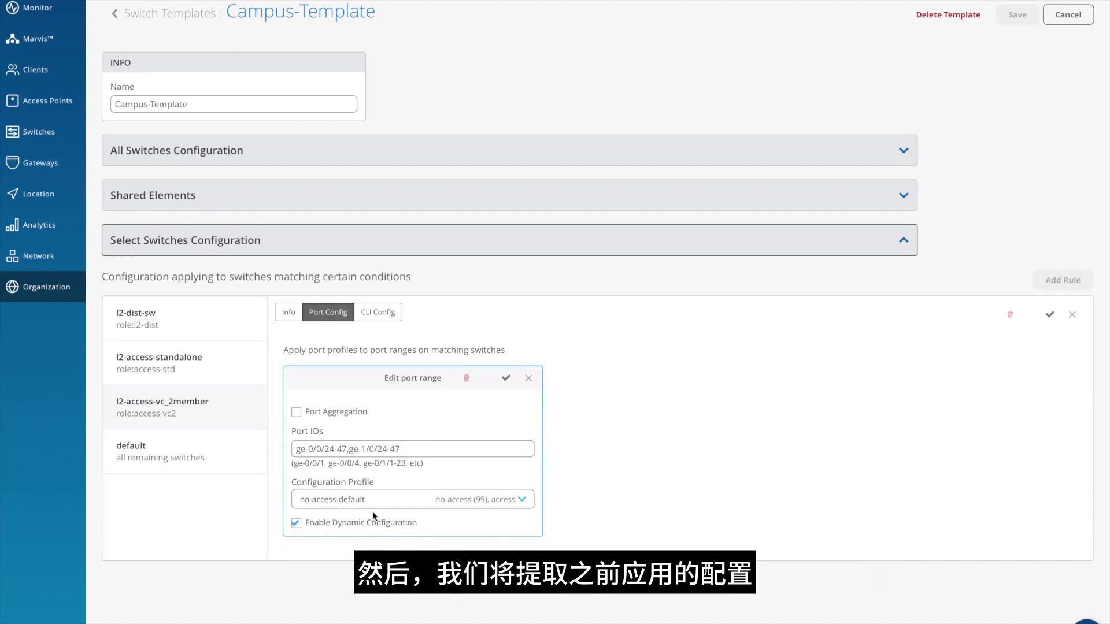
left_click(527, 378)
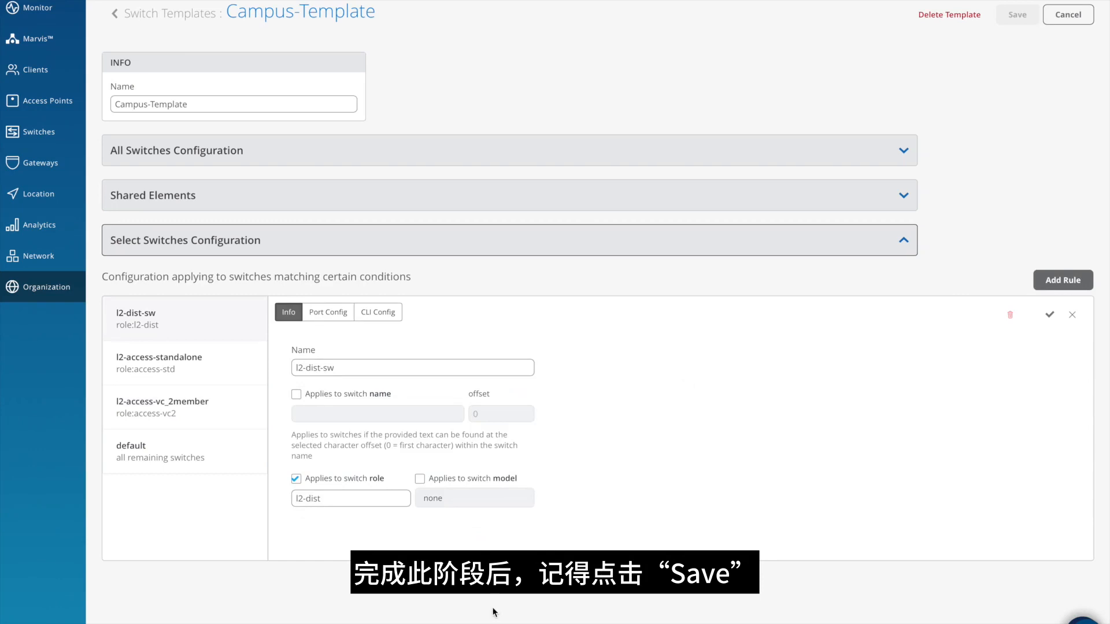
left_click(901, 240)
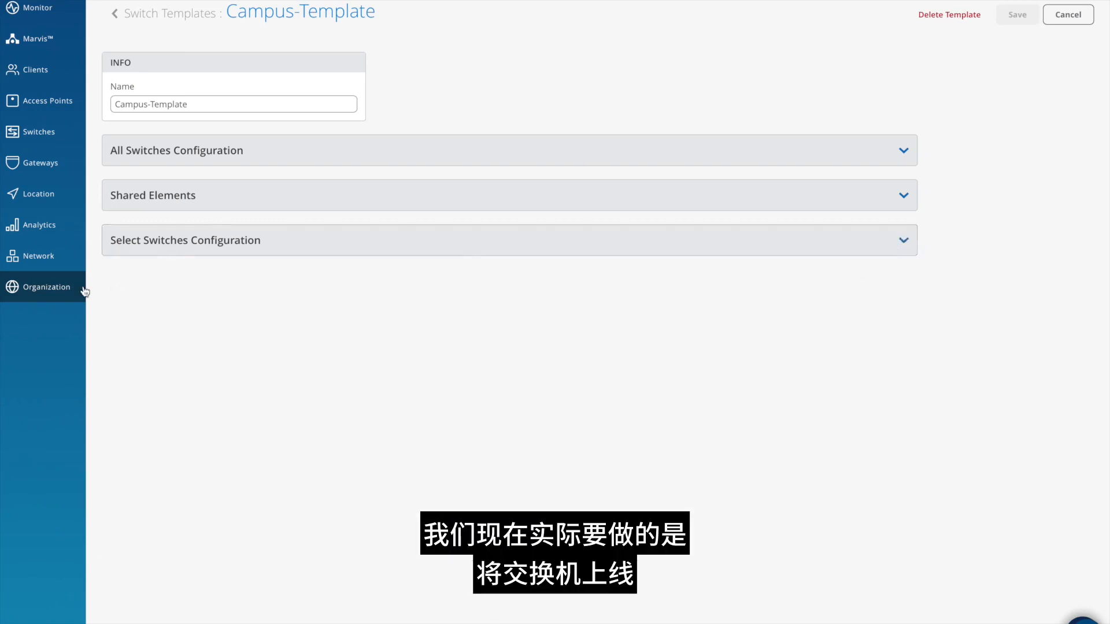
- Open the organization's switch inventory and copy the Switch Adoption CLI commands to the clipboard
mouse_move(55, 295)
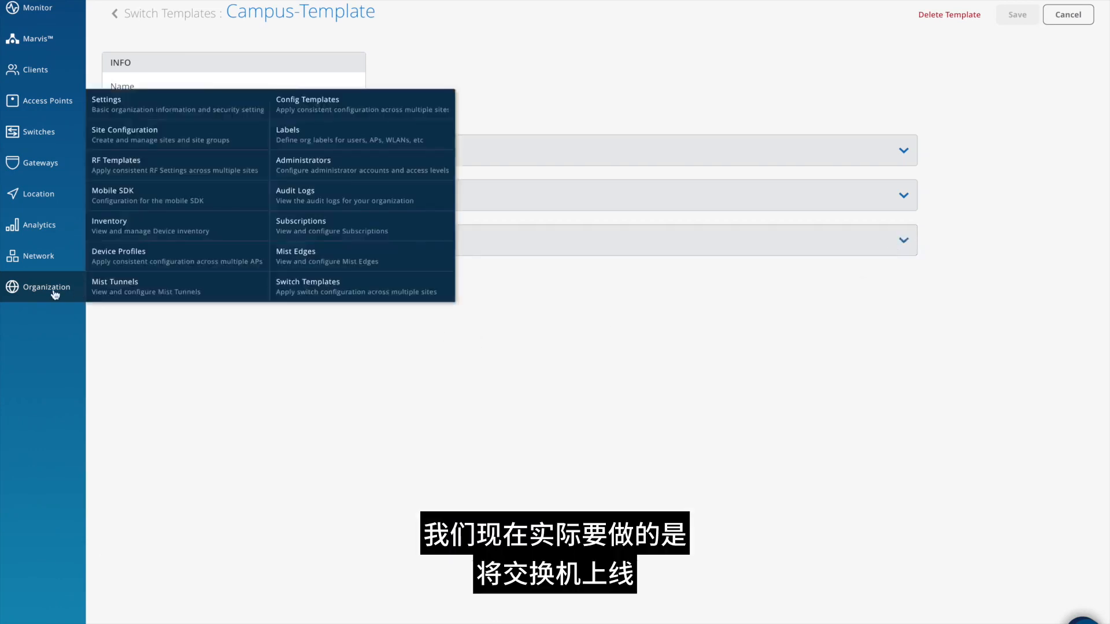
left_click(120, 226)
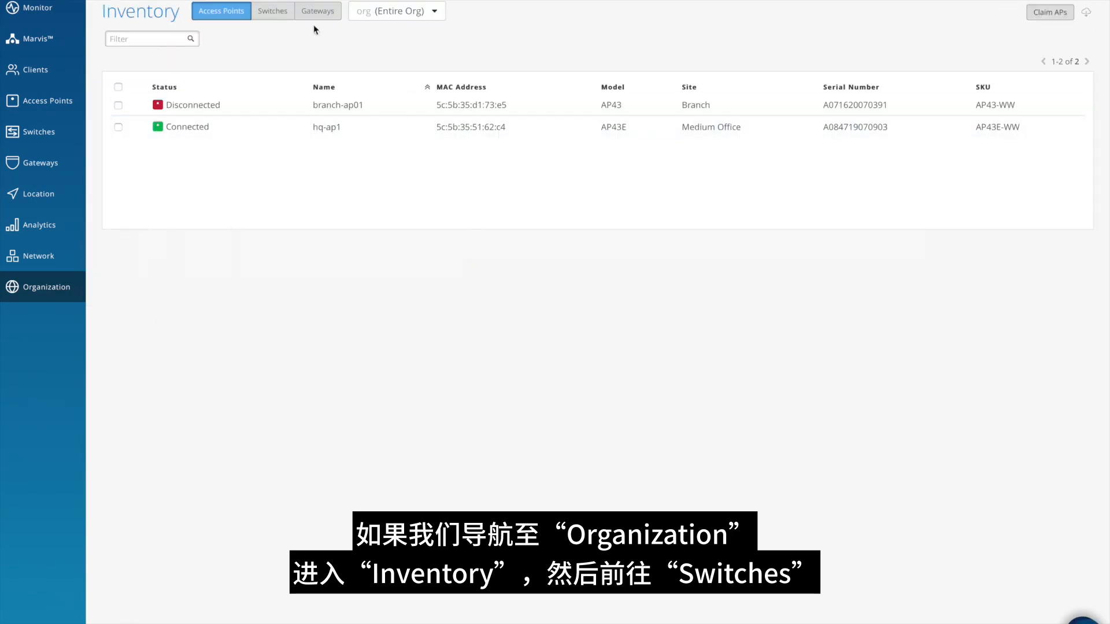
left_click(269, 16)
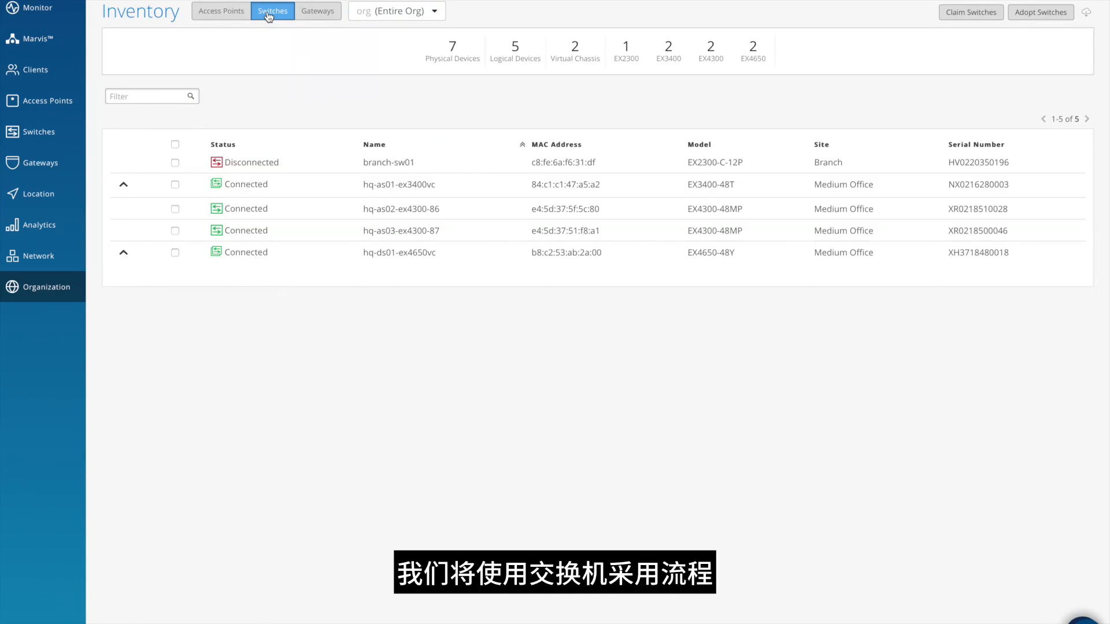
left_click(1038, 14)
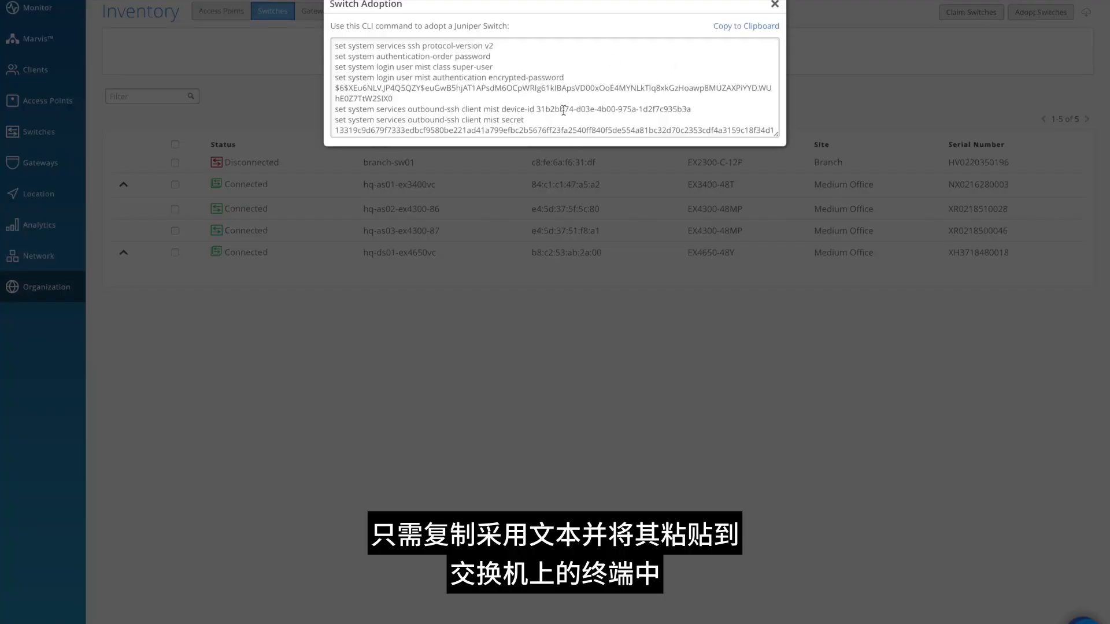
left_click(740, 27)
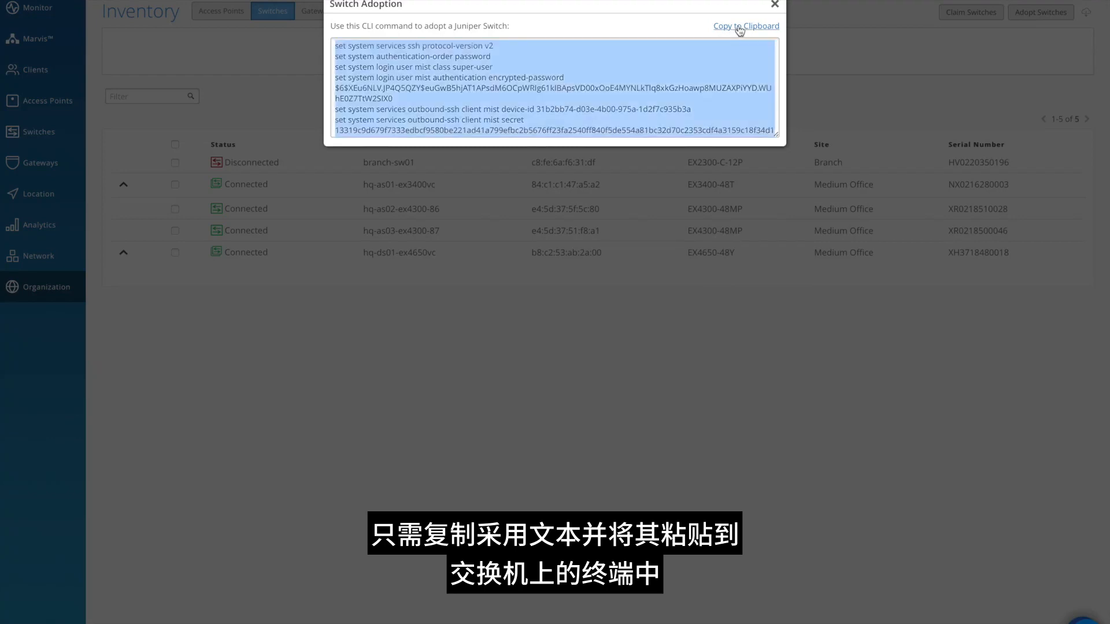
left_click(775, 5)
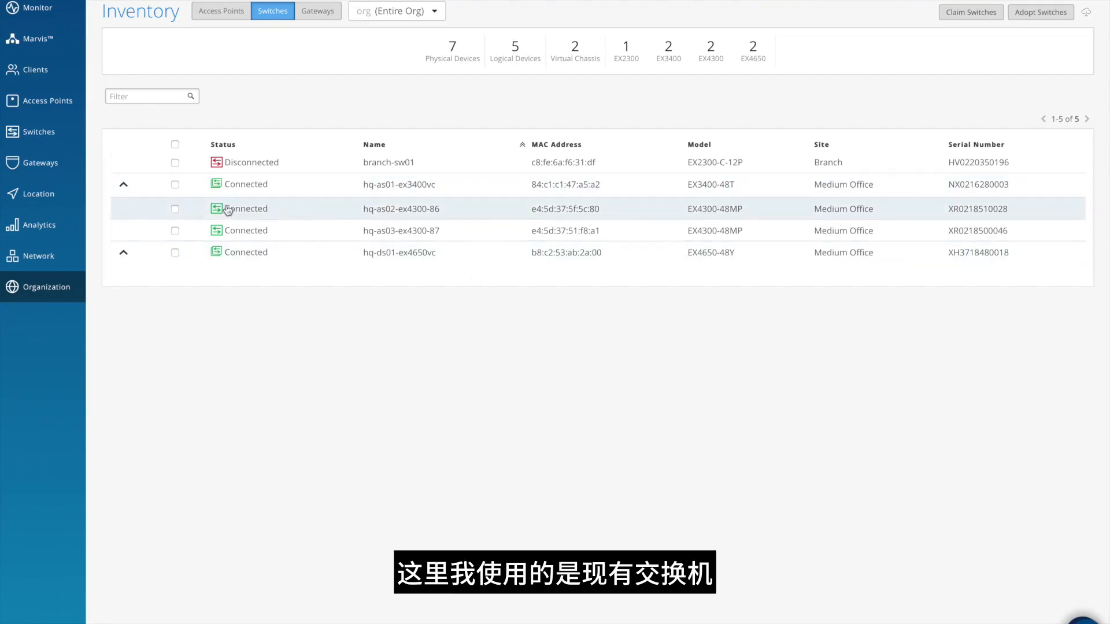
- Select the hq-as01-ex3400vc switch to check its available actions, and view the organization's site list
left_click(175, 185)
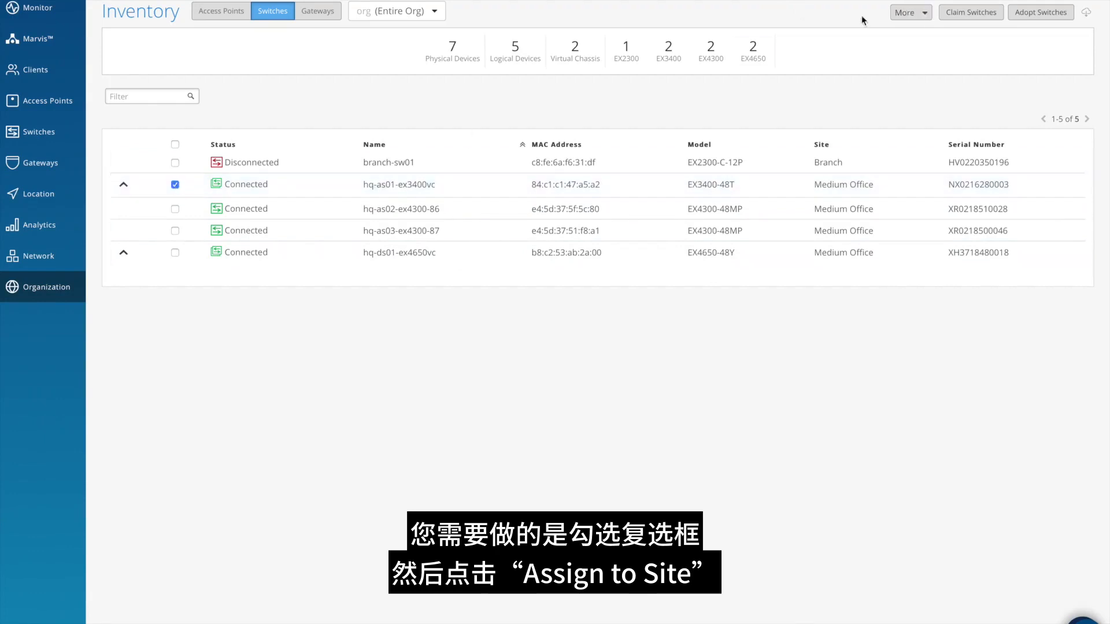
left_click(918, 14)
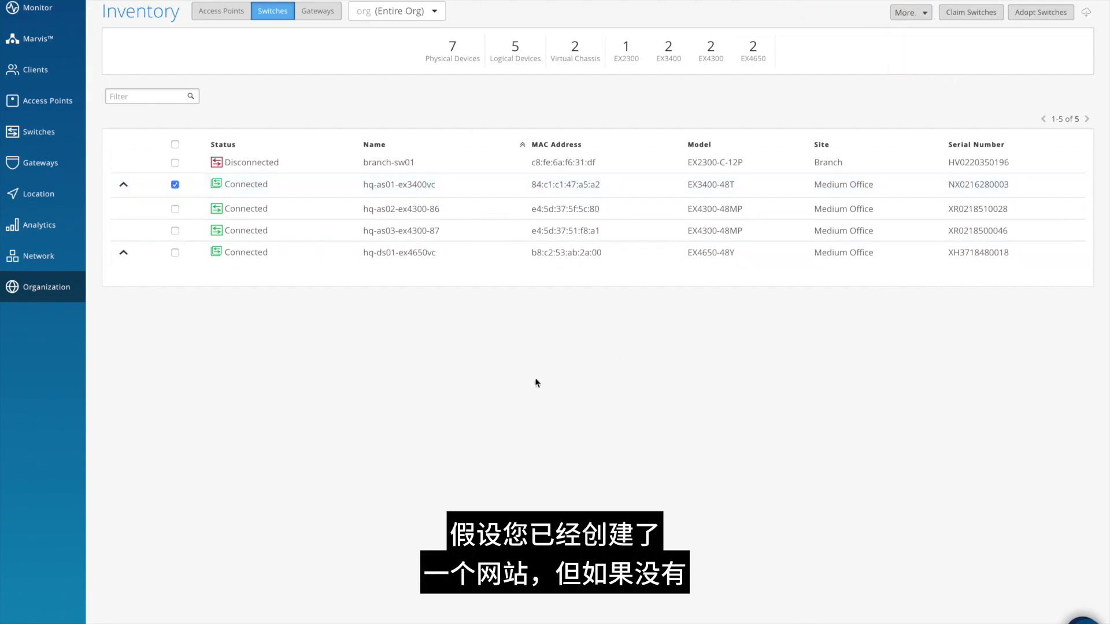
mouse_move(58, 299)
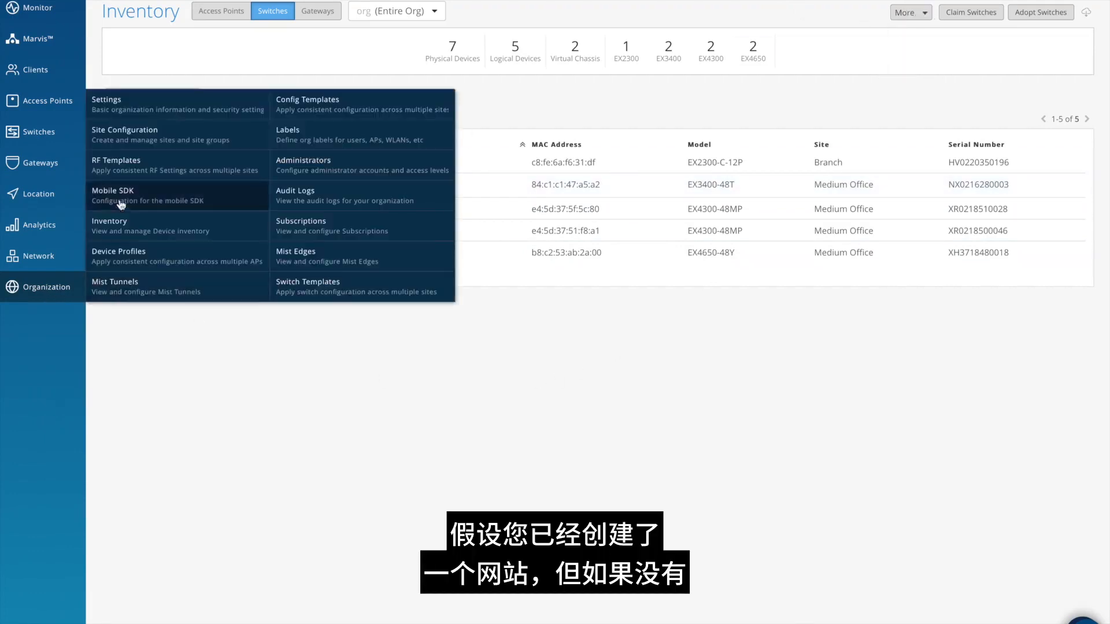
left_click(134, 138)
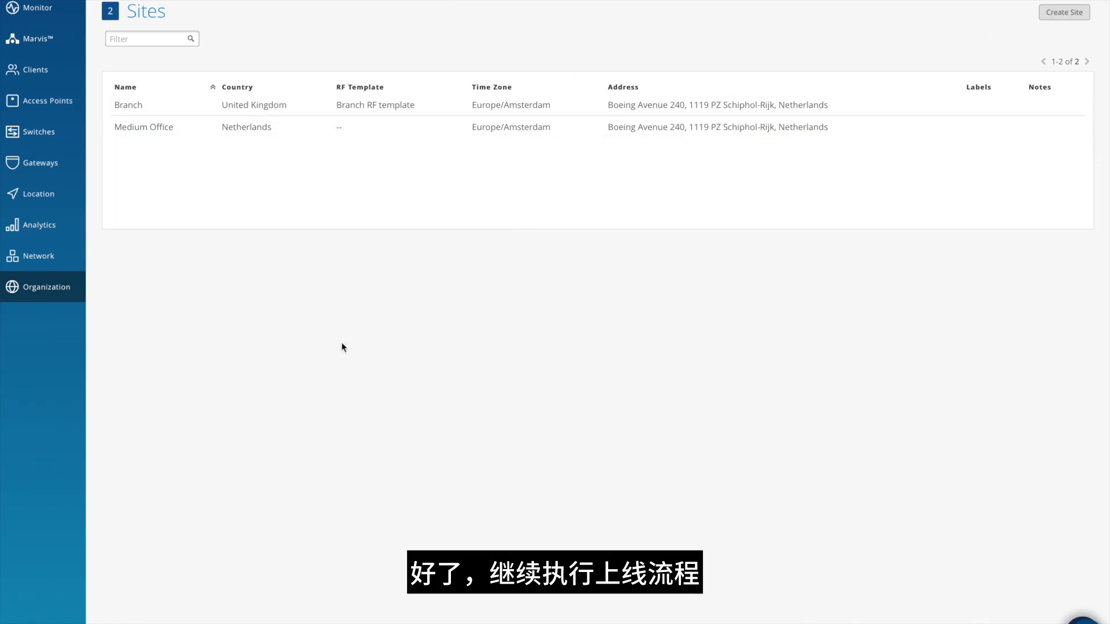
- Open the hq-ds01-ex4650vc switch from the Medium Office switch list and clear its role
left_click(42, 138)
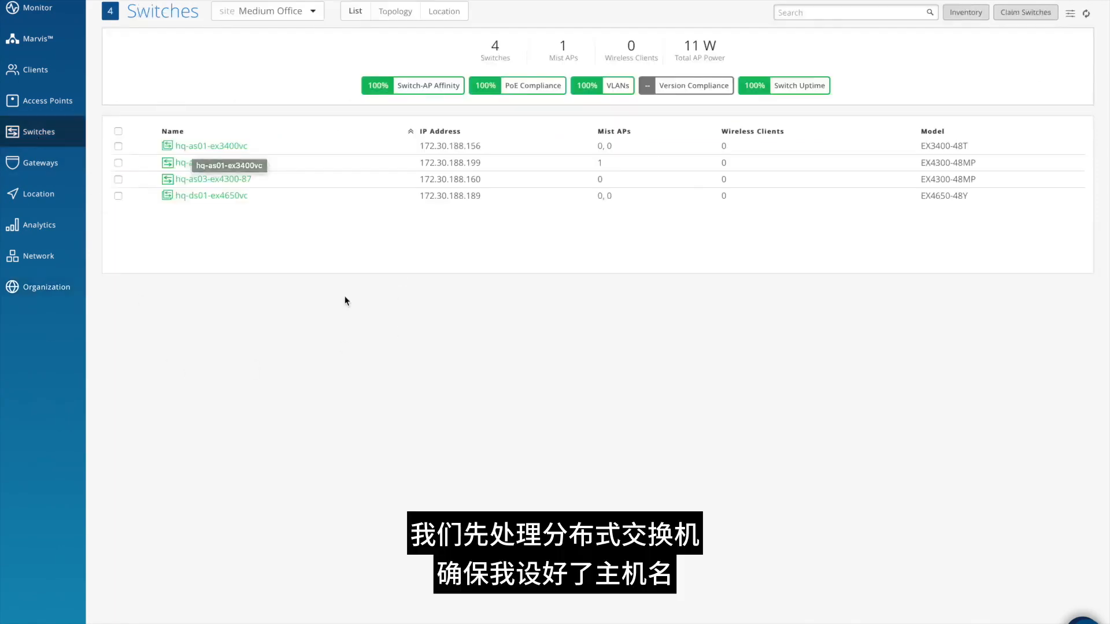
left_click(212, 196)
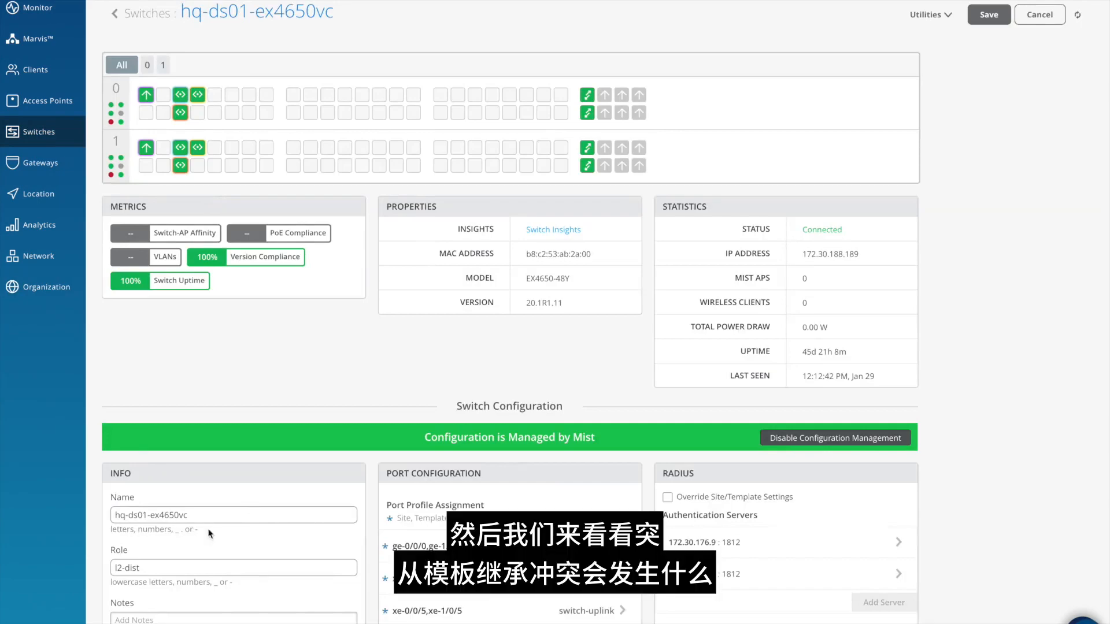
scroll(210, 533, "down", 3)
left_click_drag(164, 435, 98, 431)
key("BackSpace")
scroll(397, 398, "up", 3)
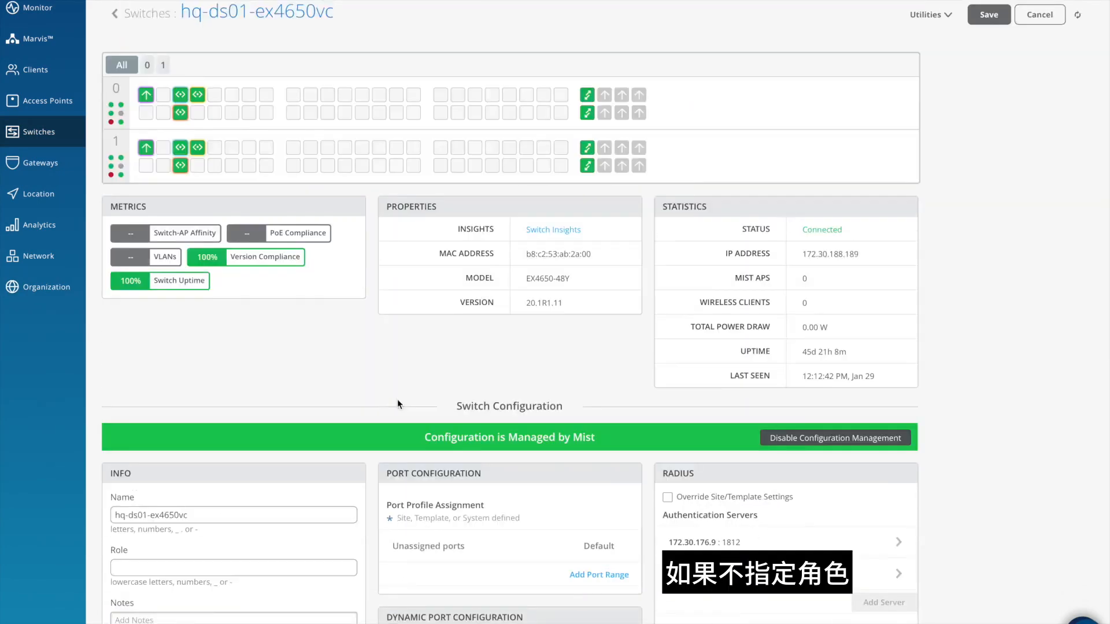
- Check the port and CLI configuration without a role, and set the switch's role to l2-dist
scroll(397, 403, "down", 5)
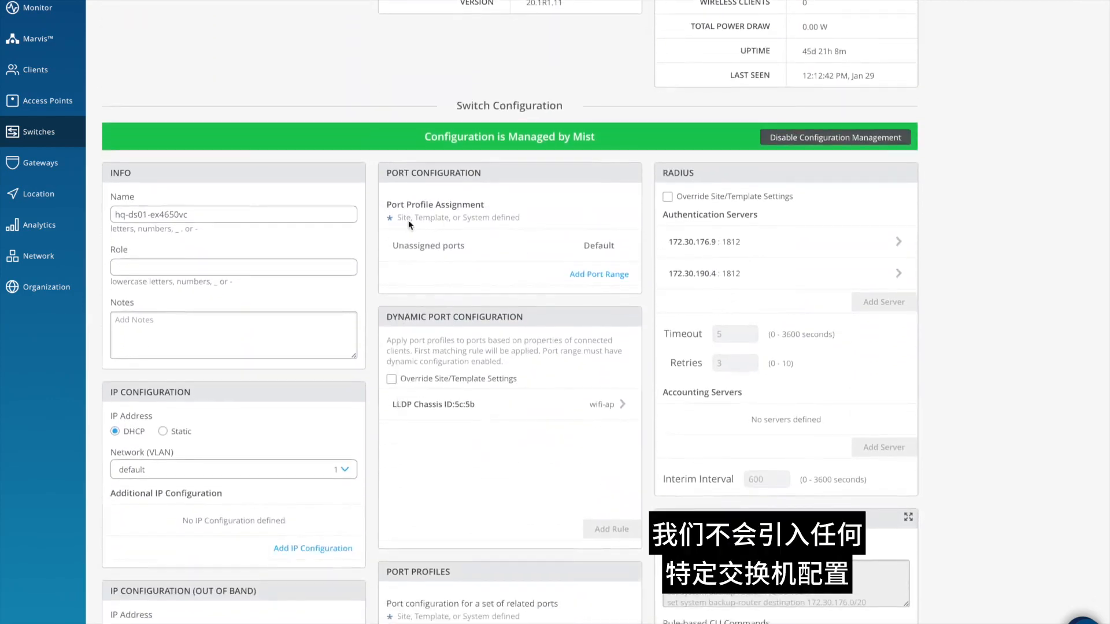
scroll(653, 470, "down", 3)
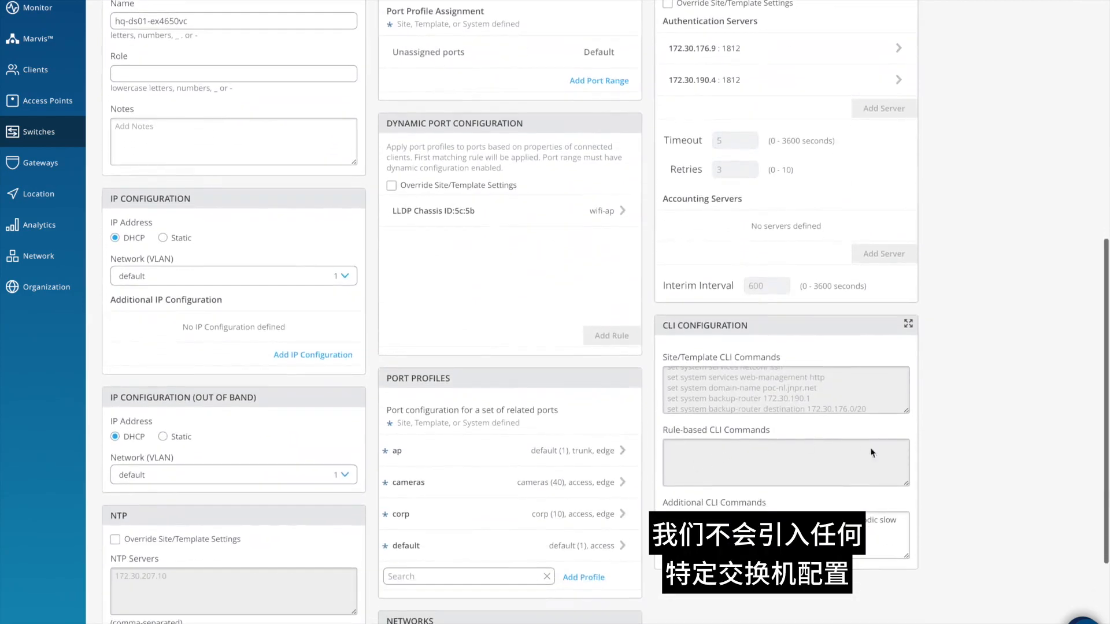
scroll(237, 352, "up", 8)
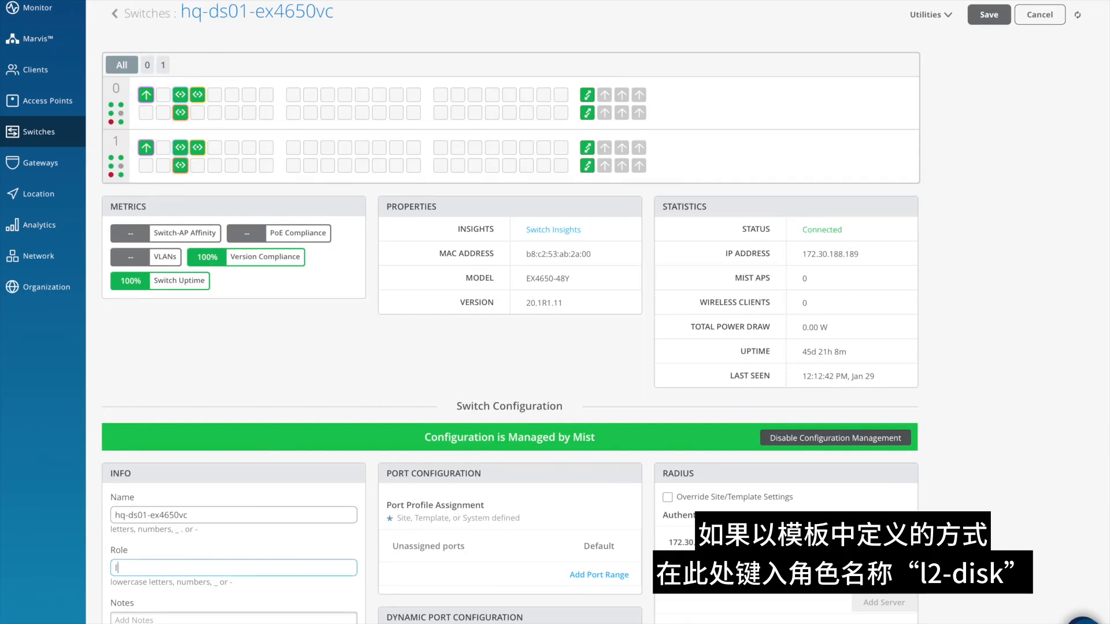
type("2-dist")
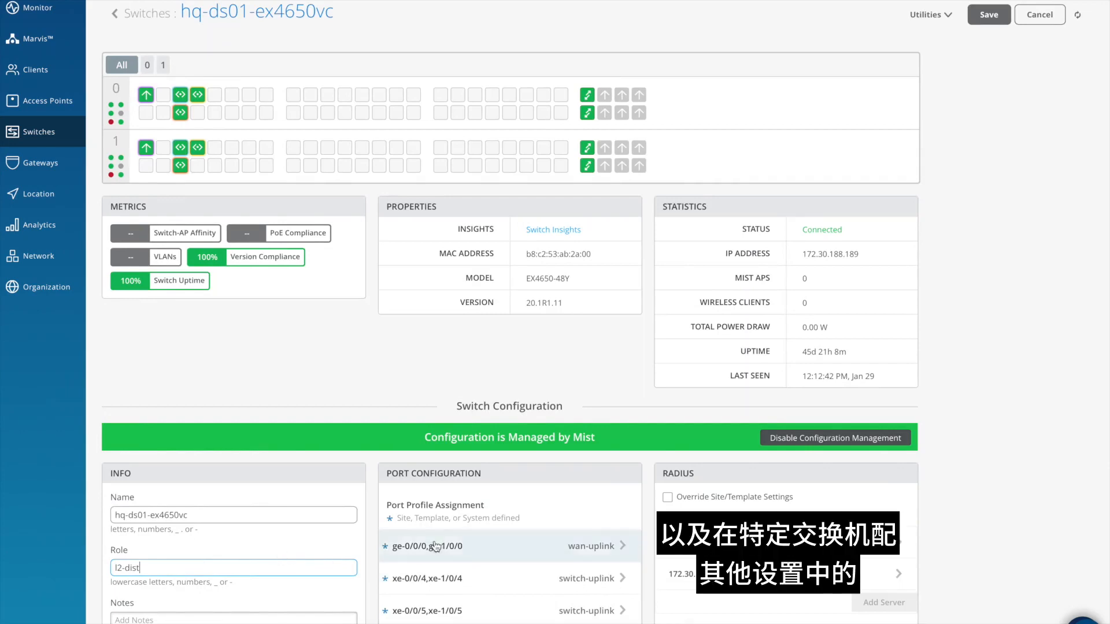
- Review the port assignments, CLI commands, dynamic port rule, port profiles and networks inherited by hq-ds01-ex4650vc
scroll(431, 541, "down", 2)
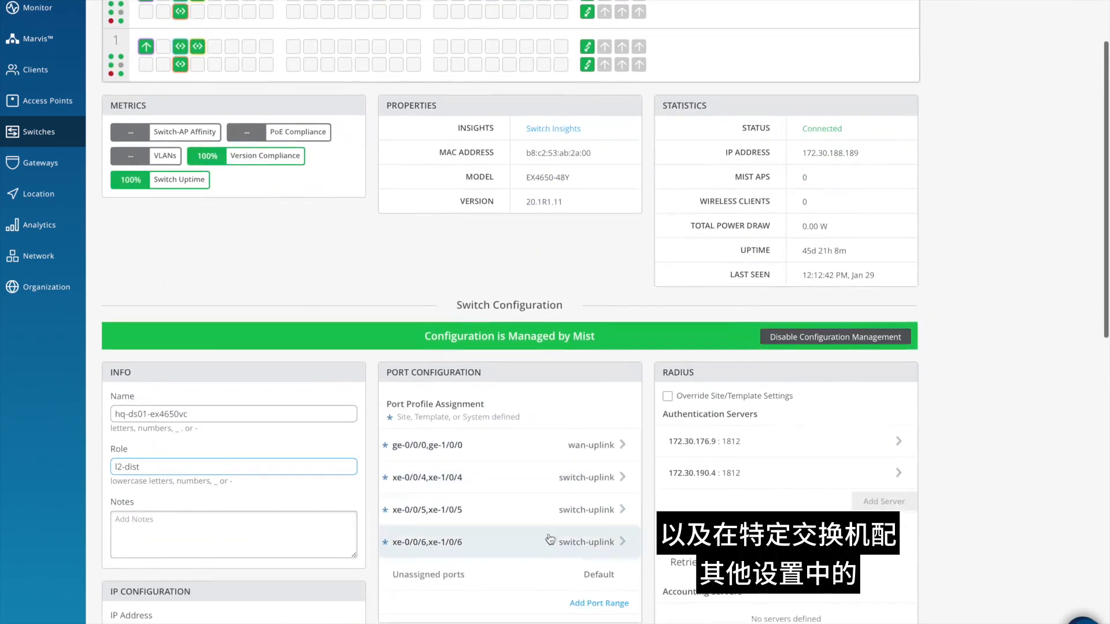
scroll(423, 525, "down", 6)
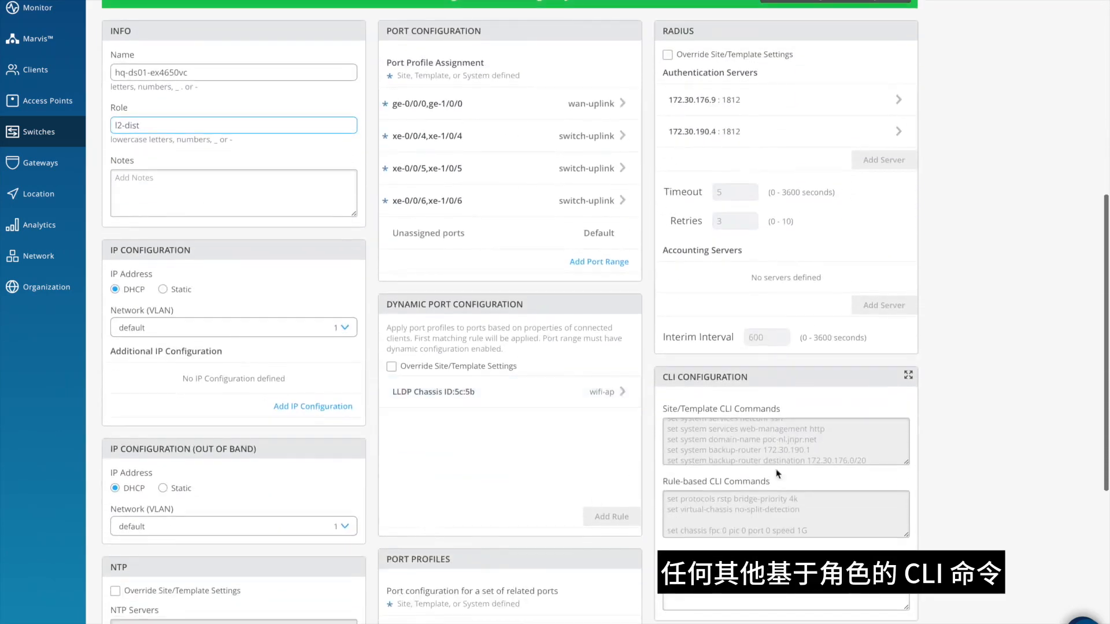
scroll(814, 498, "down", 3)
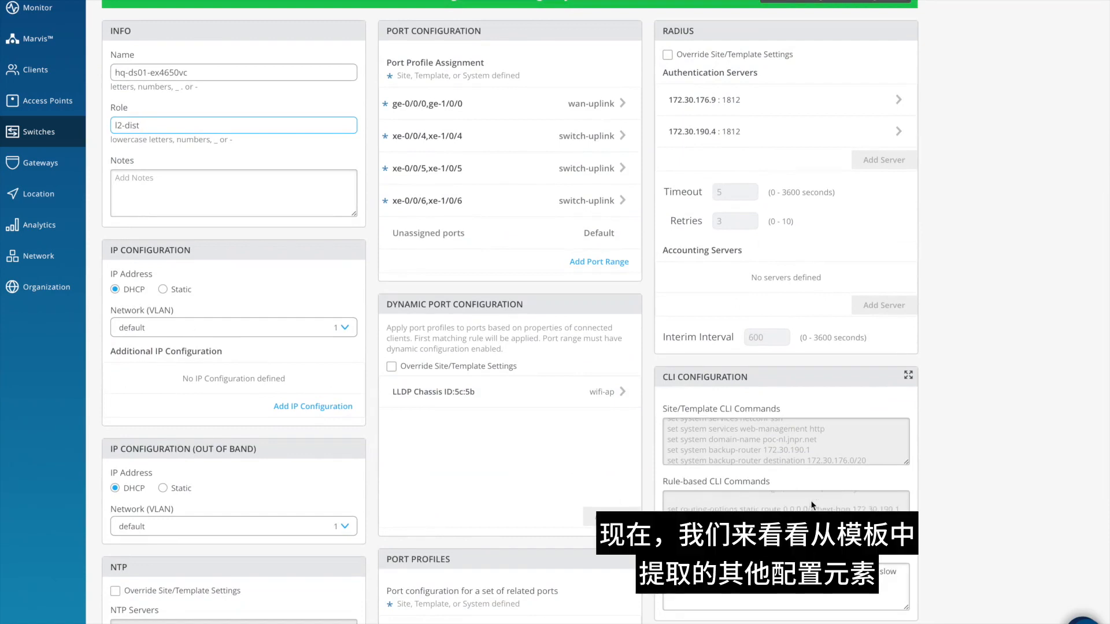
scroll(812, 505, "down", 1)
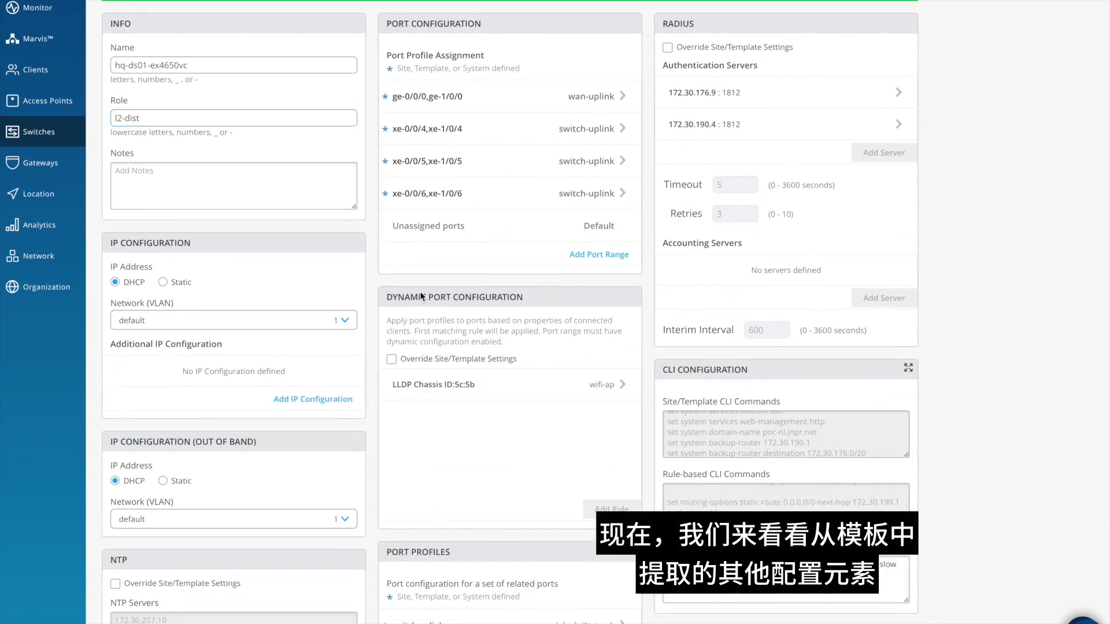
scroll(421, 295, "down", 2)
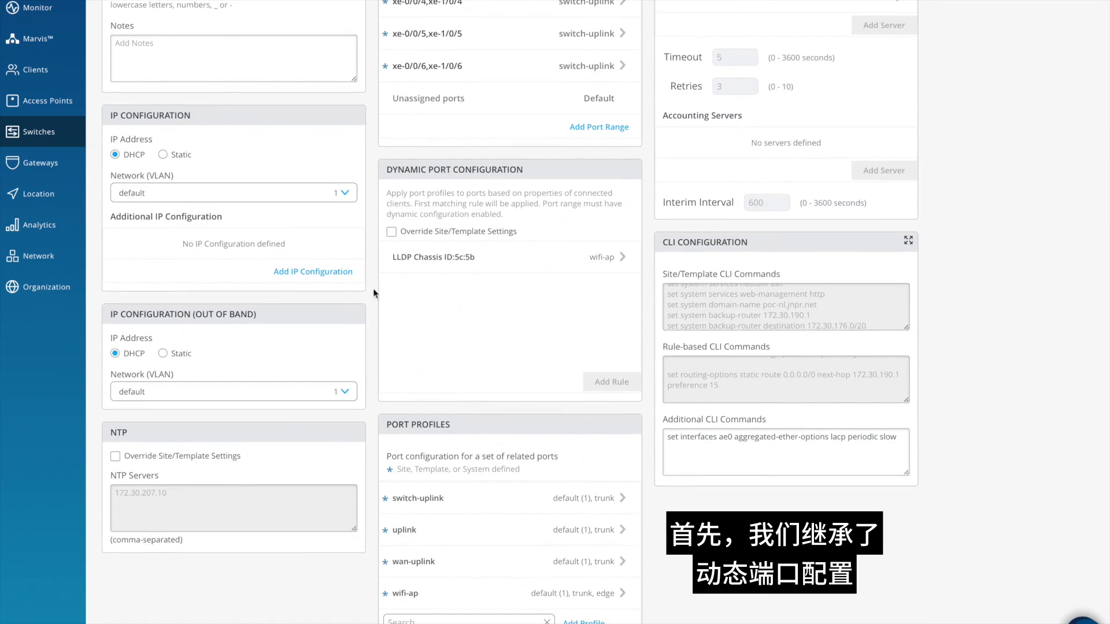
scroll(511, 285, "down", 2)
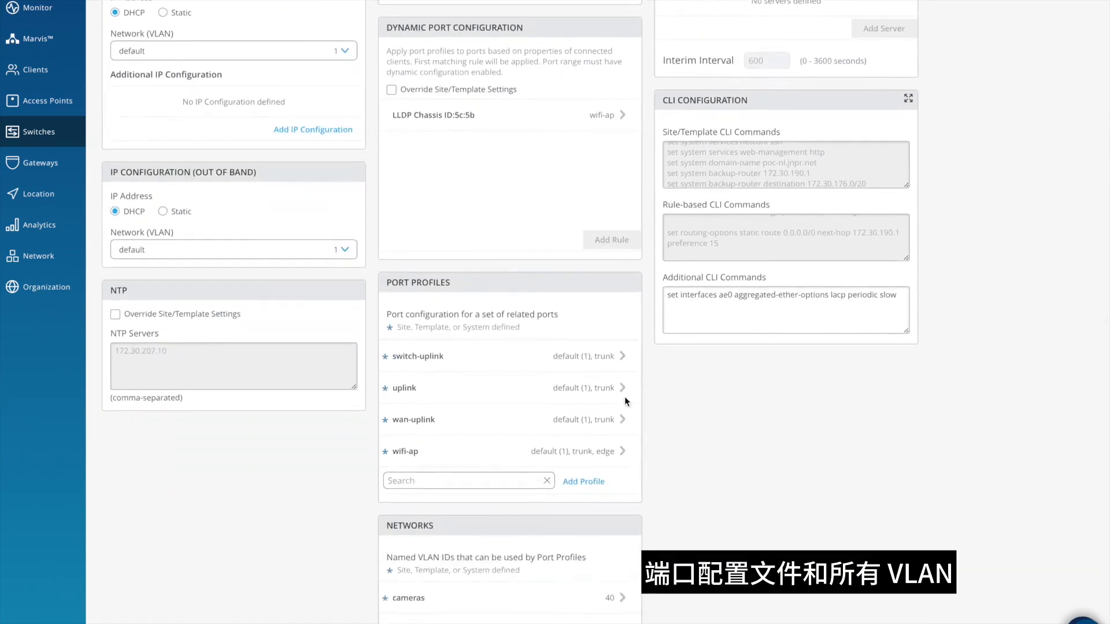
- Check the networks inherited by hq-ds01-ex4650vc and save the switch configuration
scroll(455, 333, "down", 2)
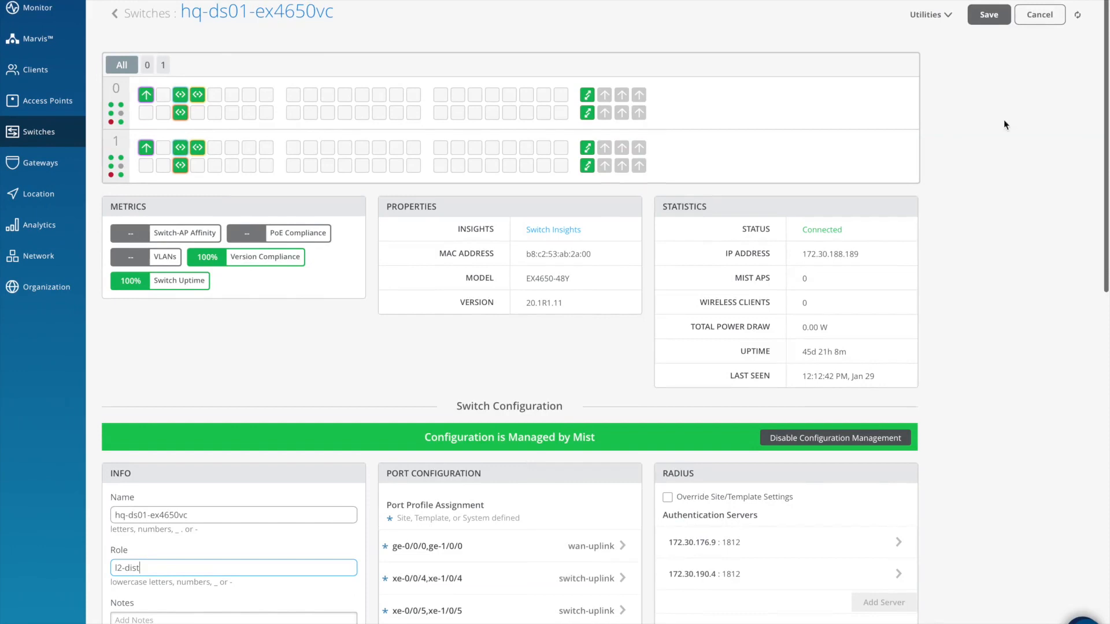
left_click(988, 16)
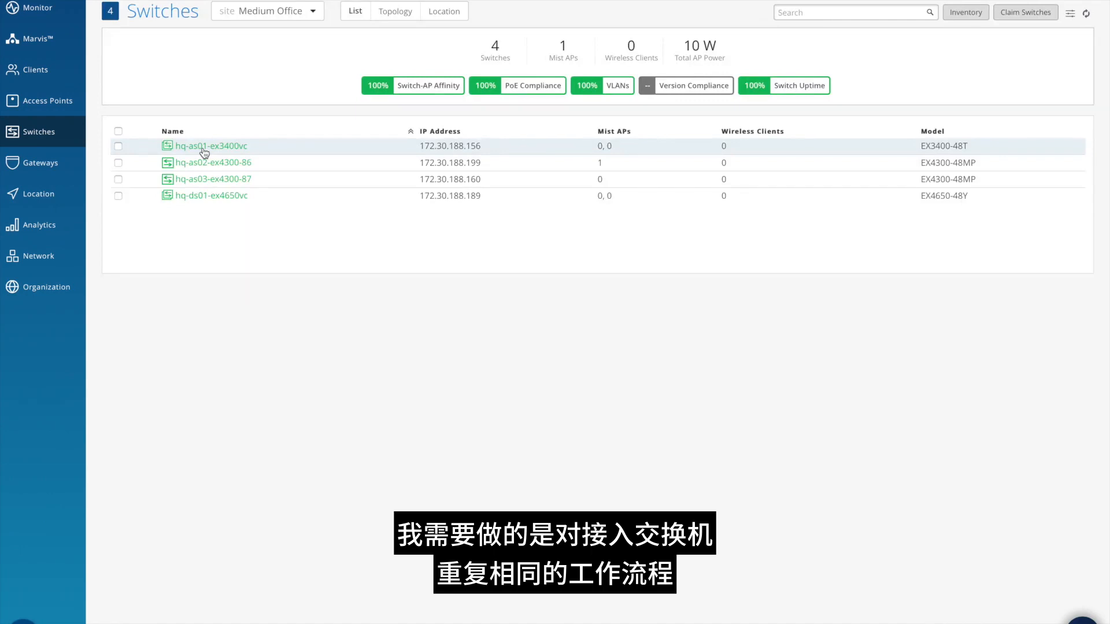
- Check the name and role of the access switches hq-as01-ex3400vc, hq-as02-ex4300-86 and hq-as03-ex4300-87
left_click(203, 148)
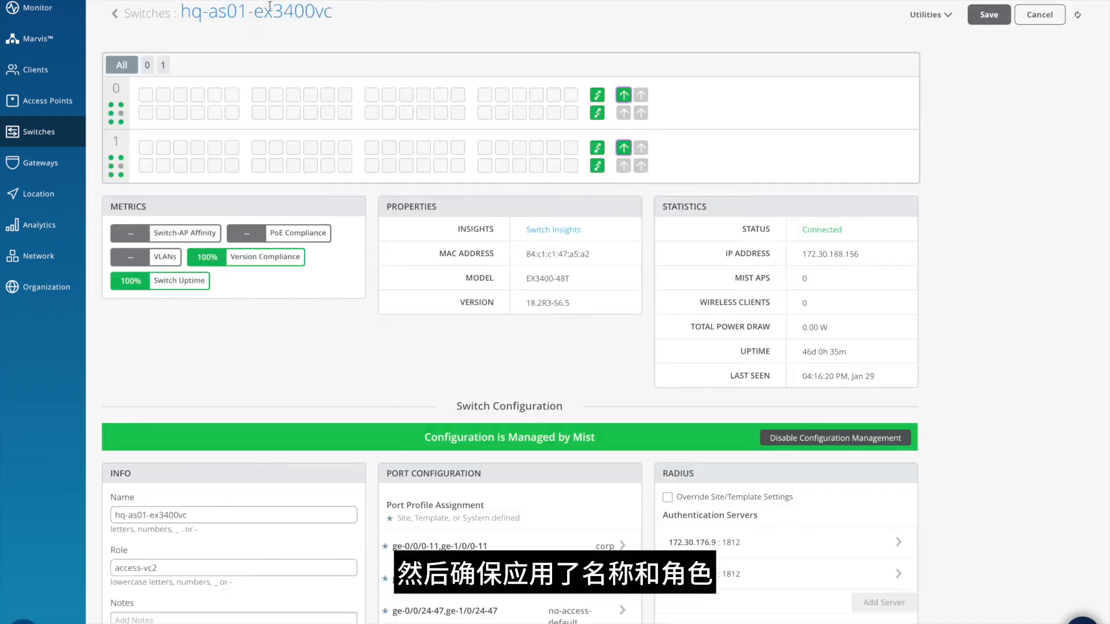
left_click(147, 13)
left_click(217, 163)
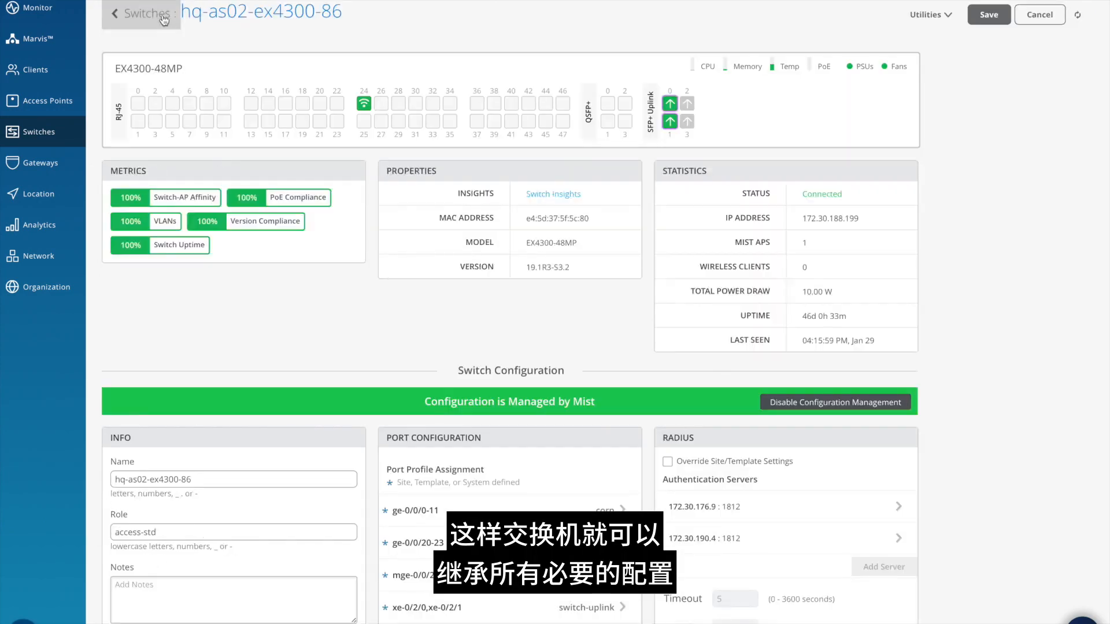
left_click(149, 14)
left_click(220, 180)
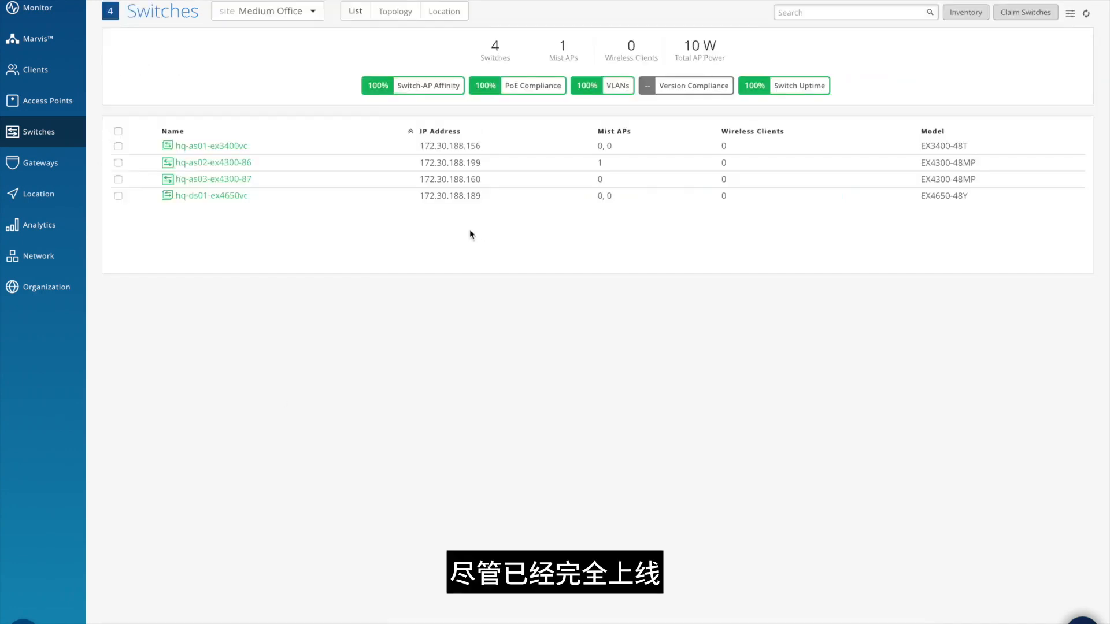
- Trace the Medium Office topology from gateway hq-gw01_srx320-4 through hq-ds01-ex4650vc to the devices behind hq-as01-ex3400vc and hq-as02-ex4300-86
left_click(393, 16)
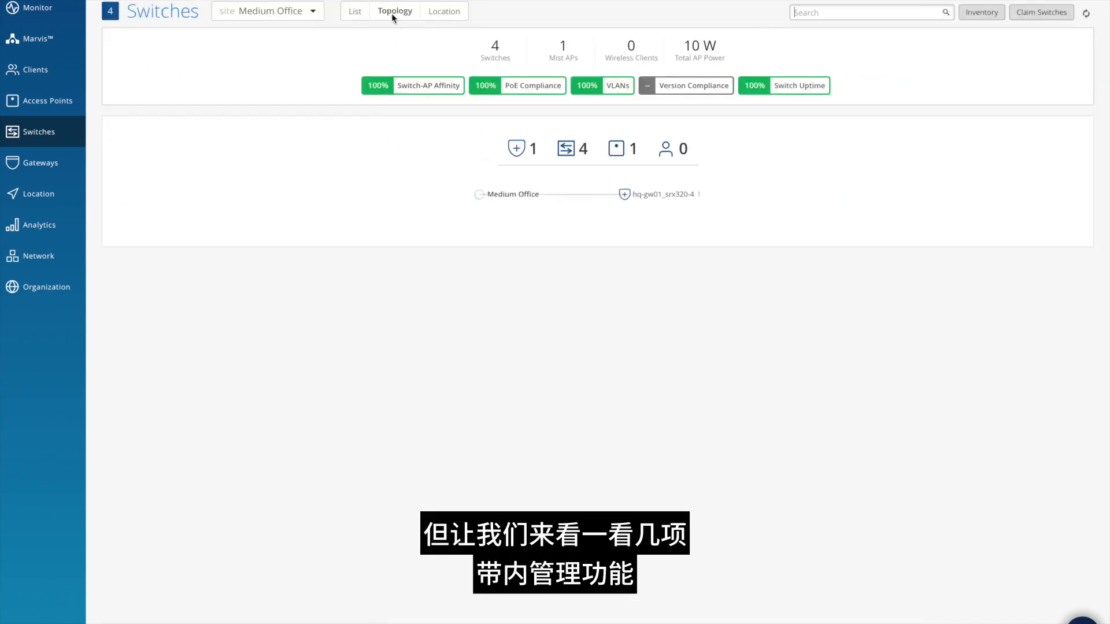
left_click(636, 197)
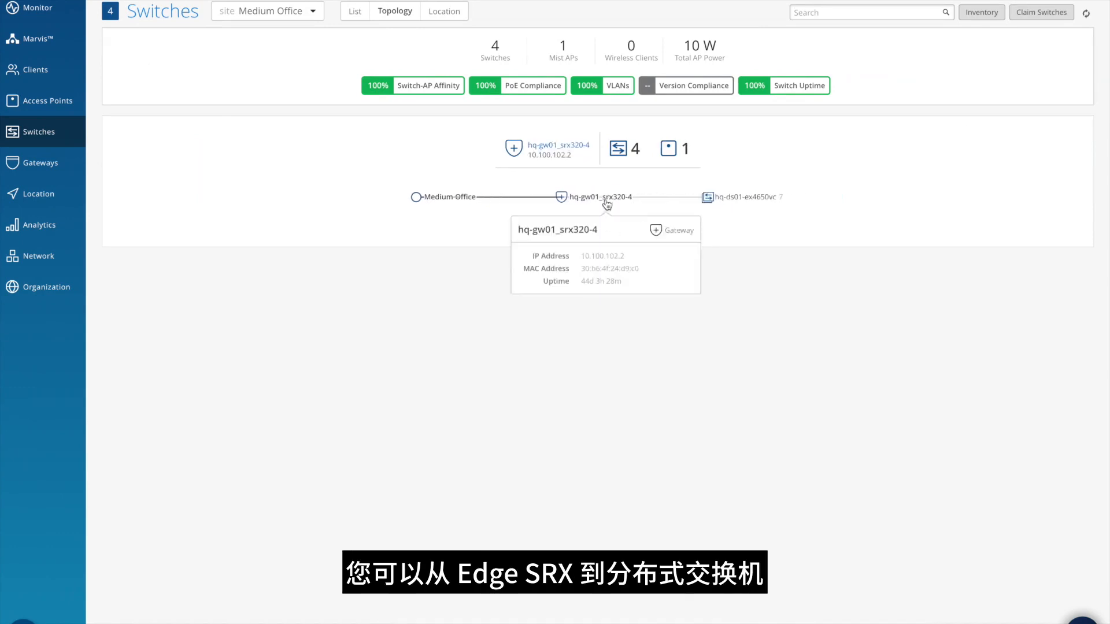
left_click(739, 204)
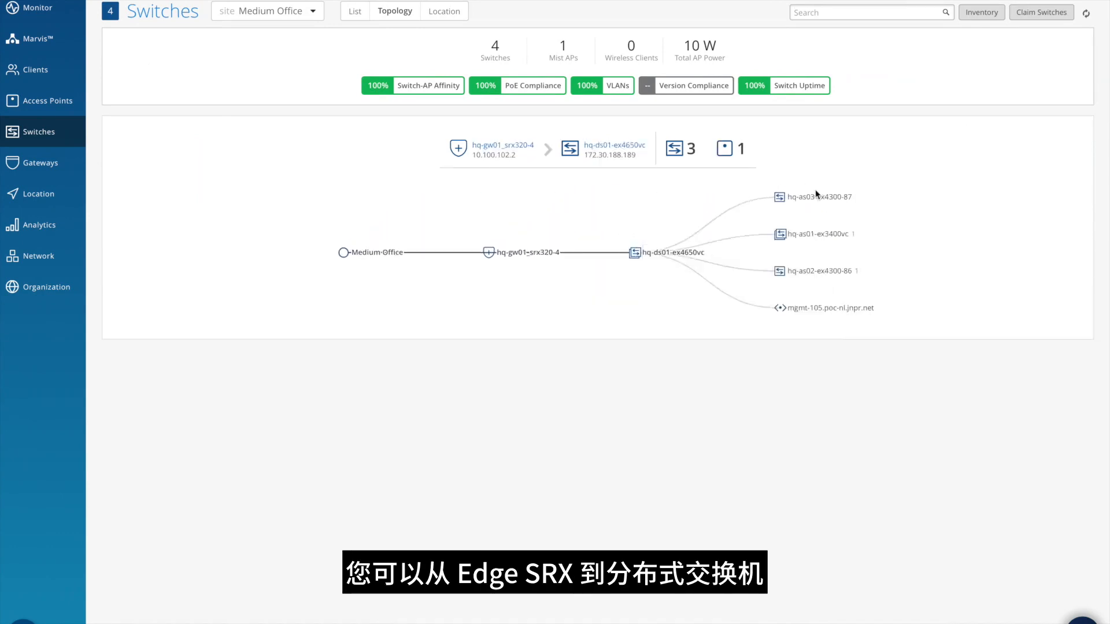
mouse_move(802, 205)
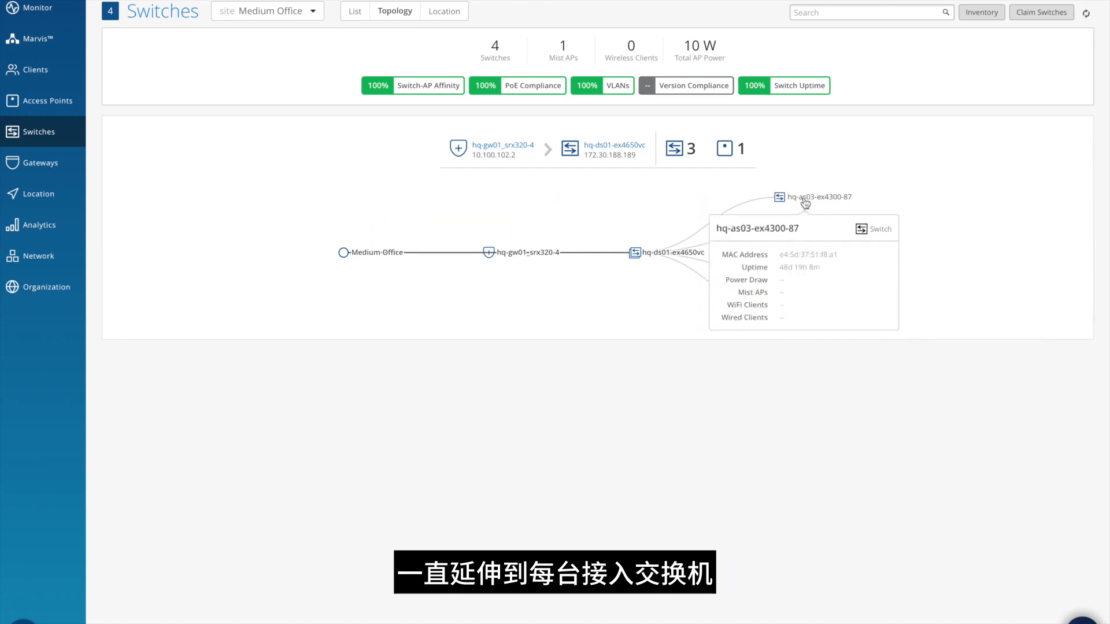
left_click(789, 229)
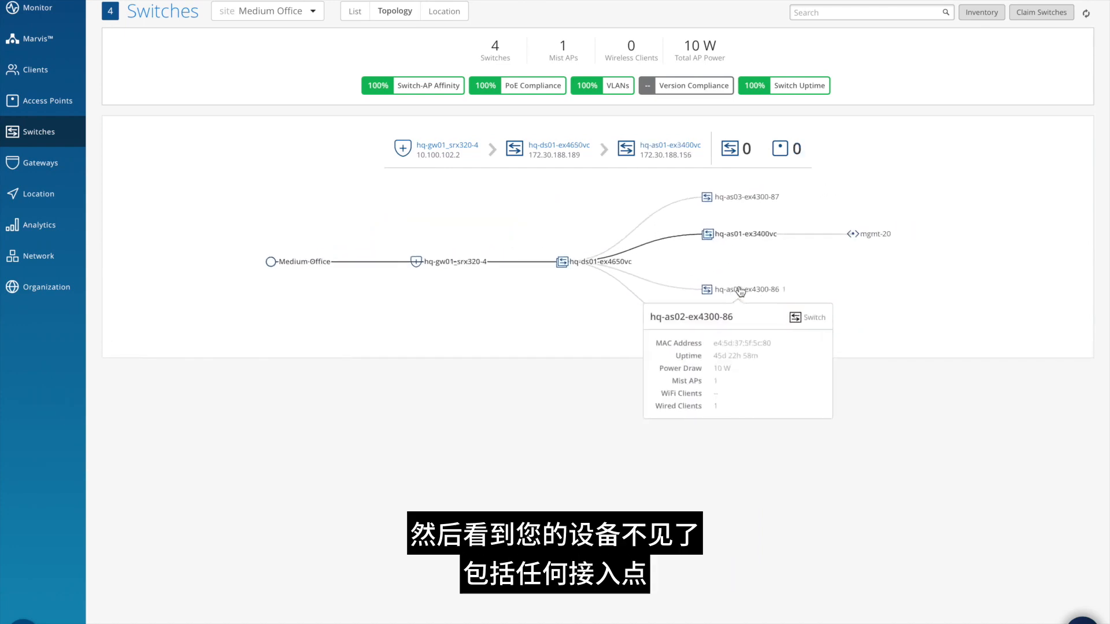
left_click(788, 284)
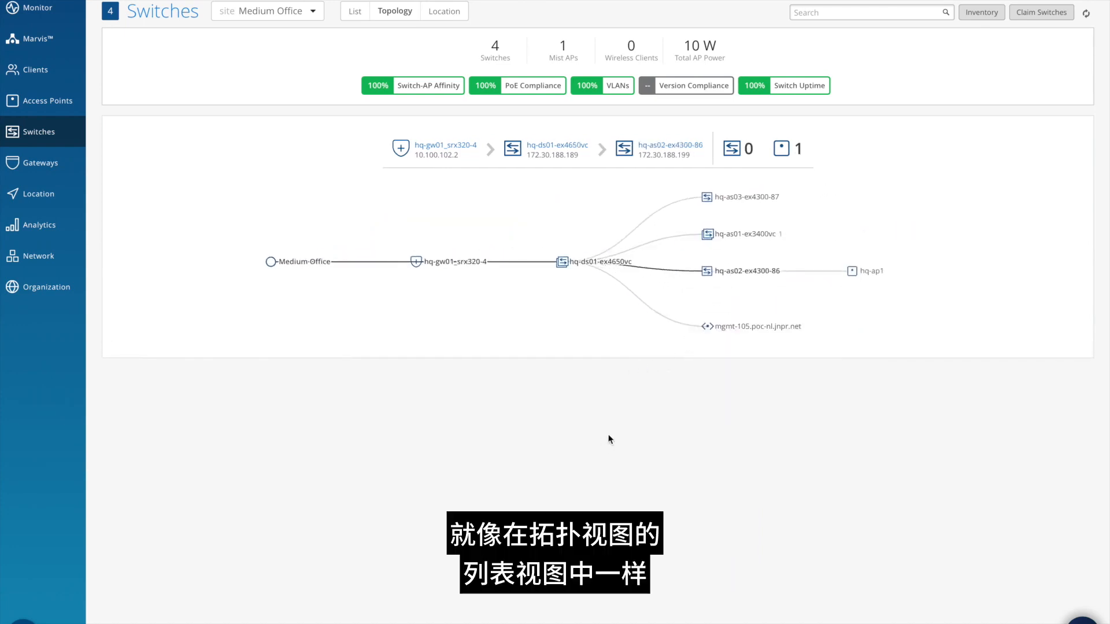
- Open hq-ds01-ex4650vc from the topology path and inspect the link aggregation details of its uplink and client ports and its Virtual Chassis ports
left_click(541, 151)
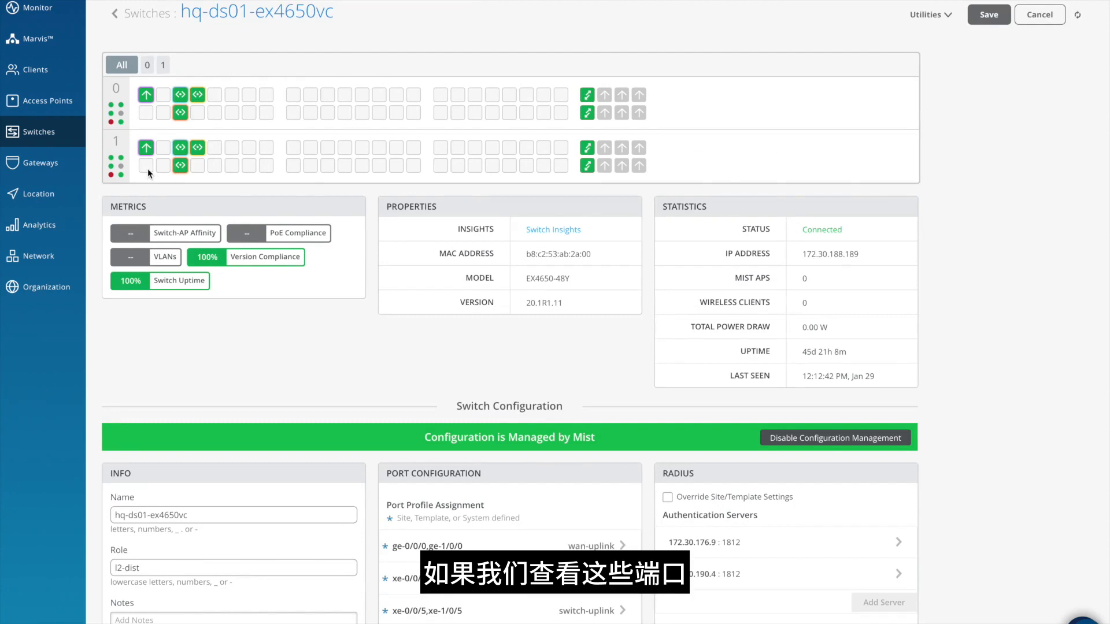
mouse_move(148, 150)
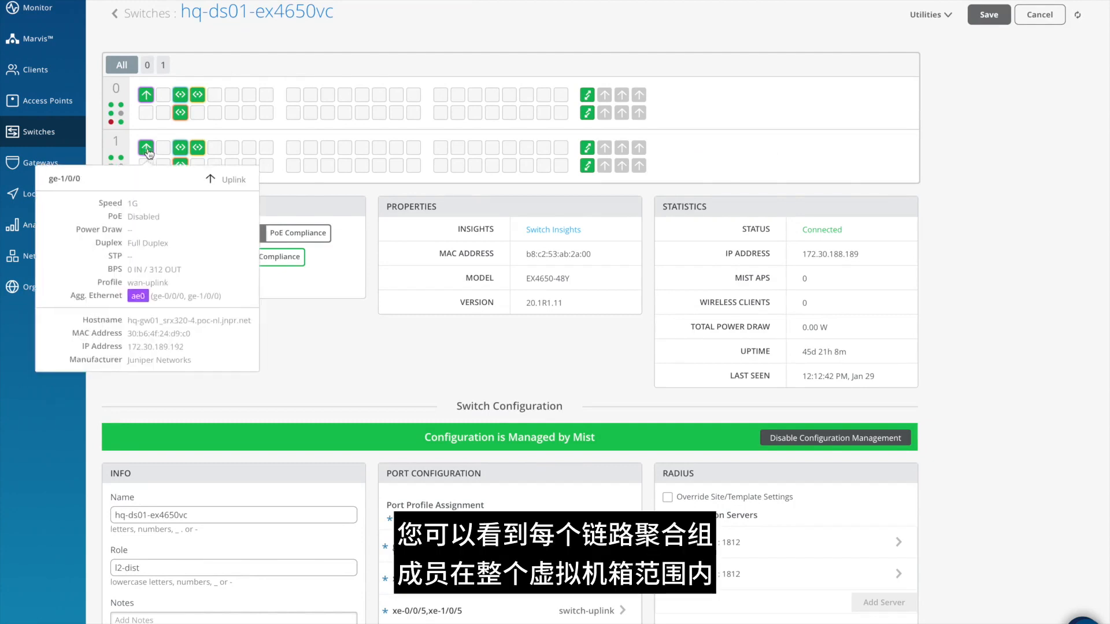
mouse_move(148, 94)
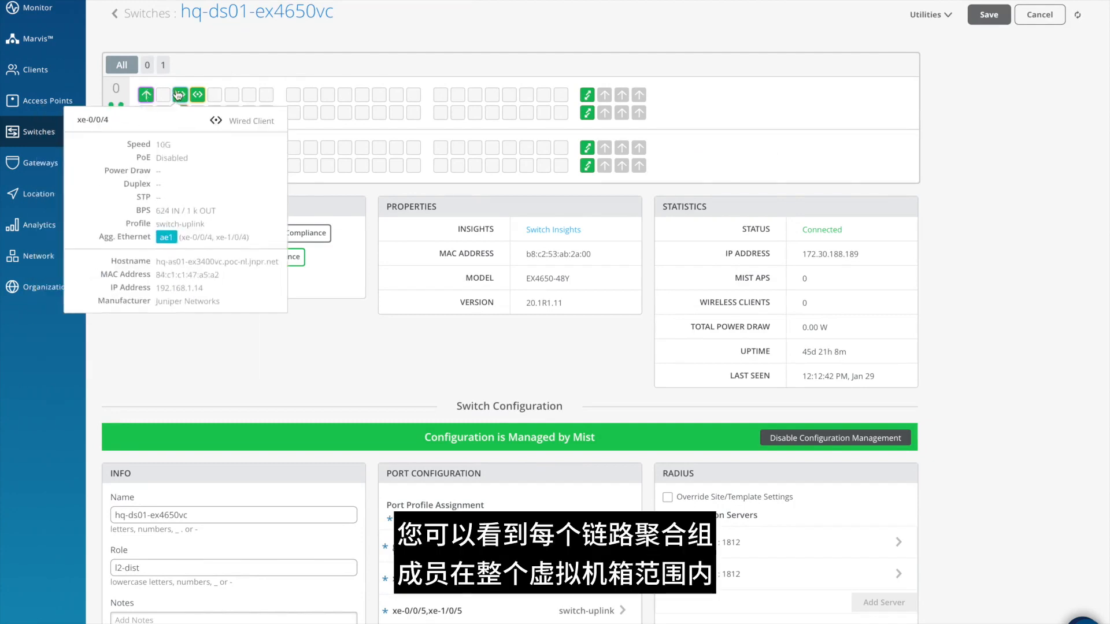
mouse_move(198, 100)
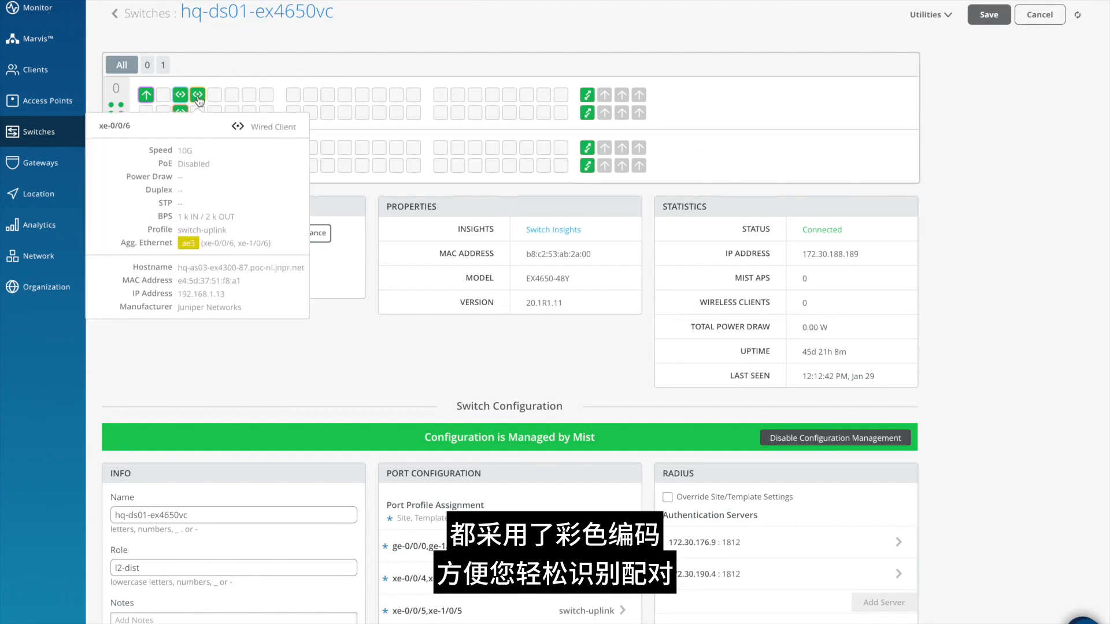
mouse_move(181, 119)
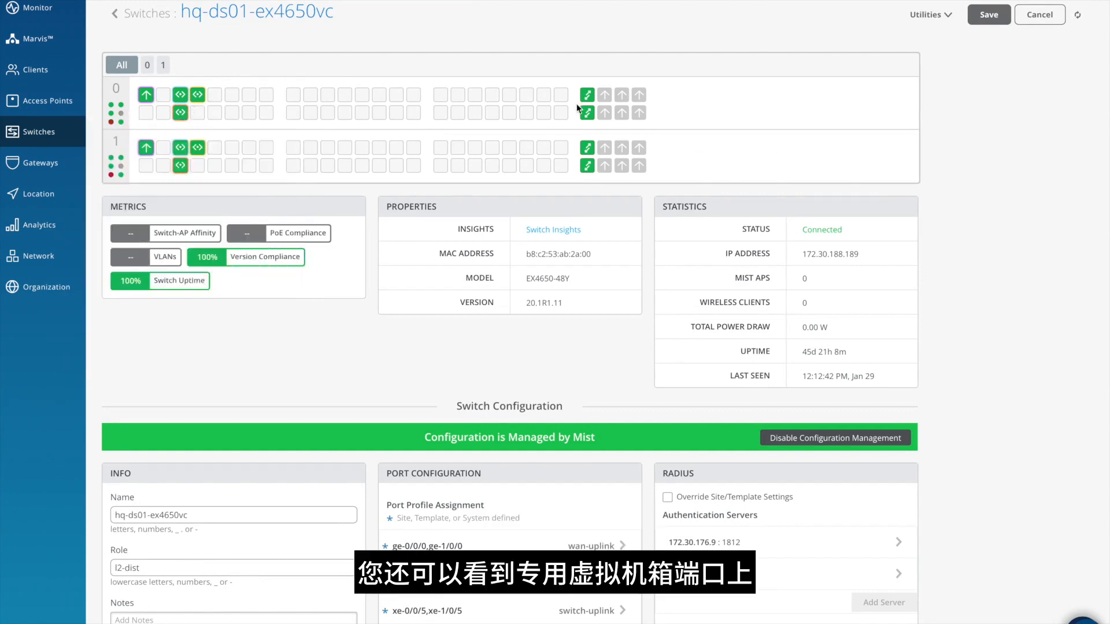
mouse_move(588, 99)
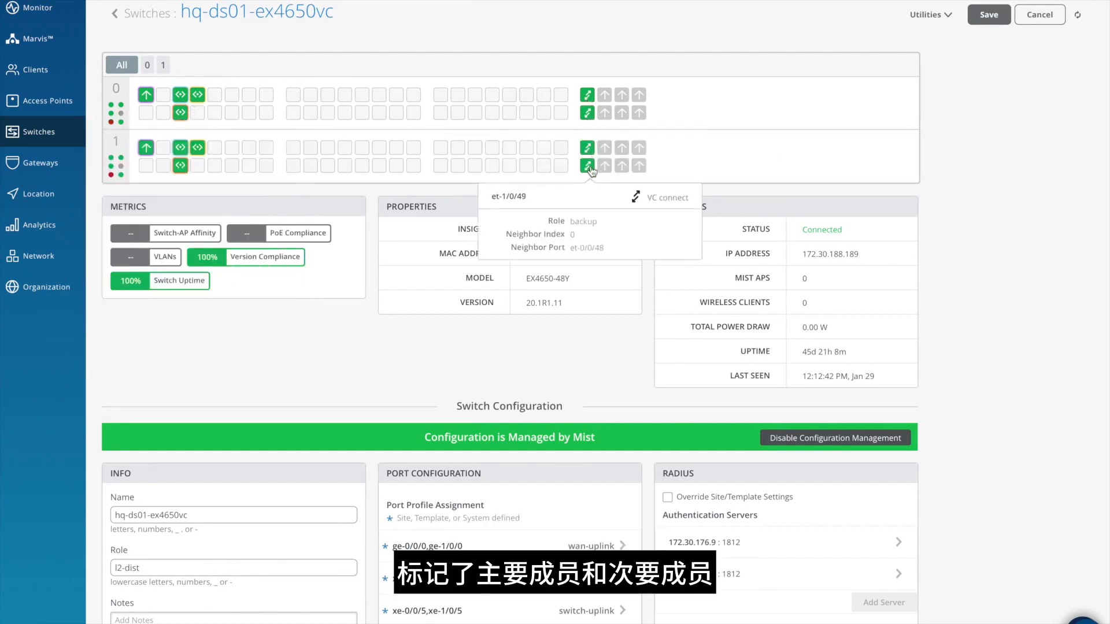
mouse_move(564, 172)
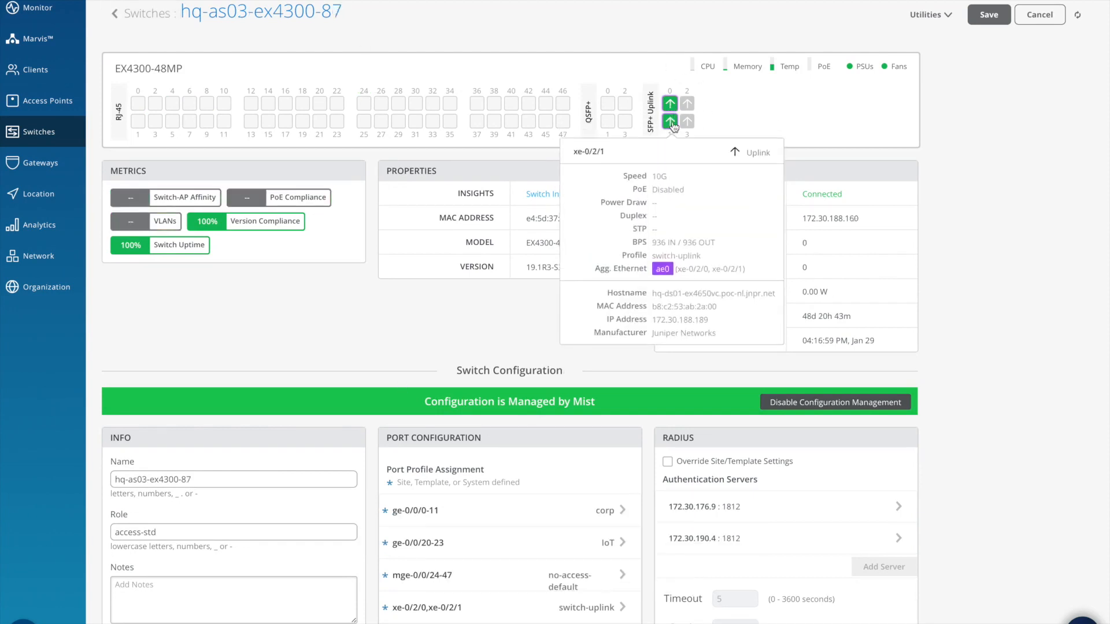
- Open hq-as02-ex4300-86 from the switch list and examine its access point port, port profile assignments and dynamic port rule
left_click(144, 13)
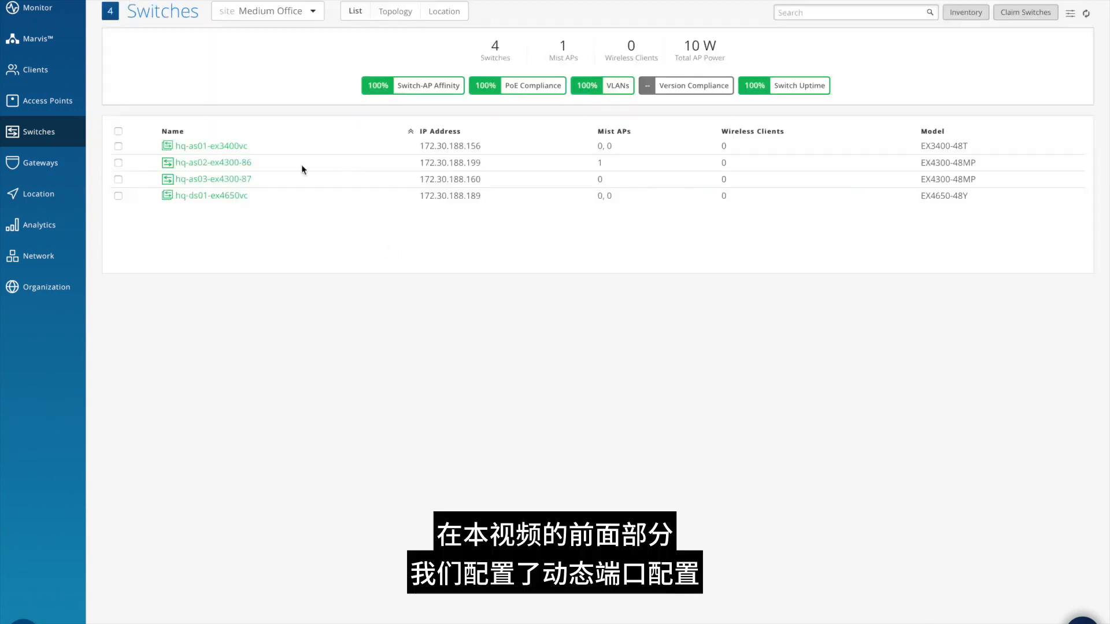
left_click(233, 166)
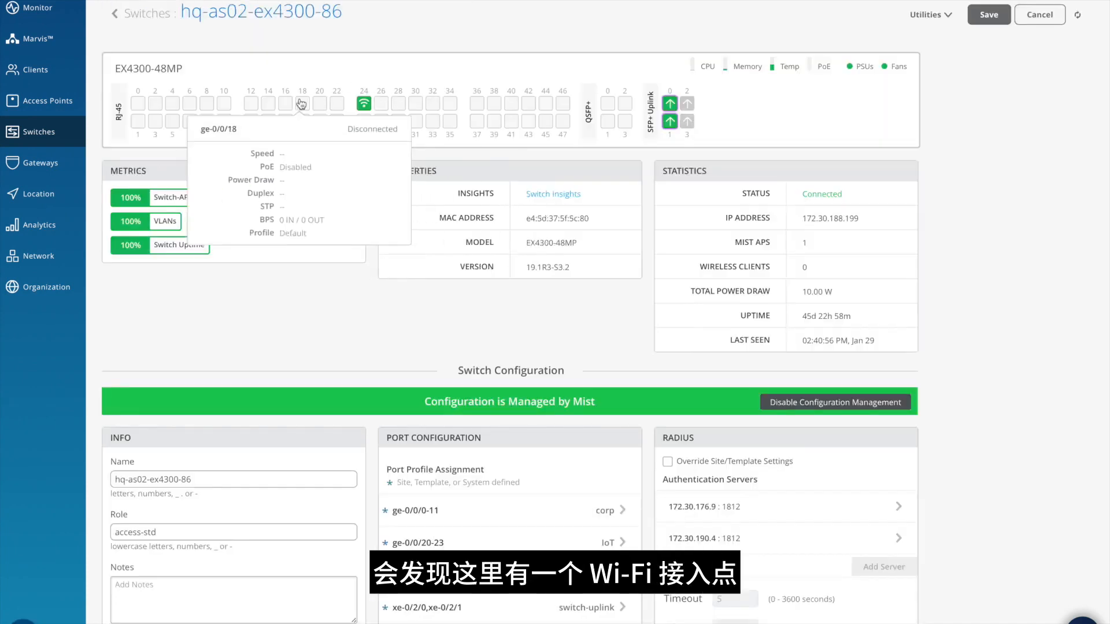
scroll(376, 312, "down", 1)
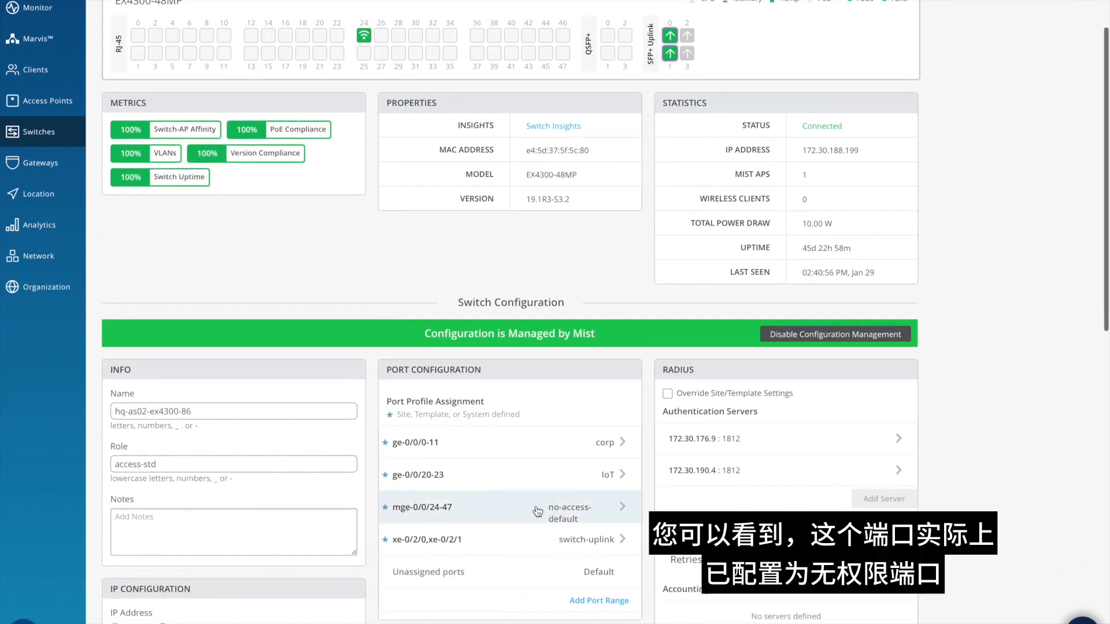
scroll(533, 509, "down", 1)
scroll(533, 505, "down", 2)
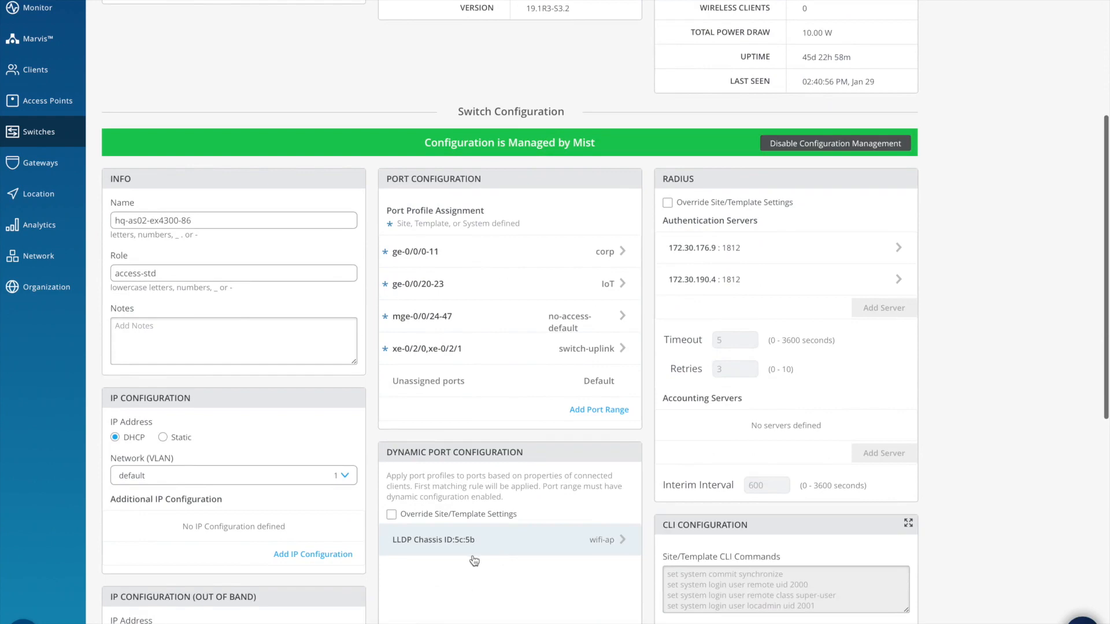
scroll(530, 516, "up", 4)
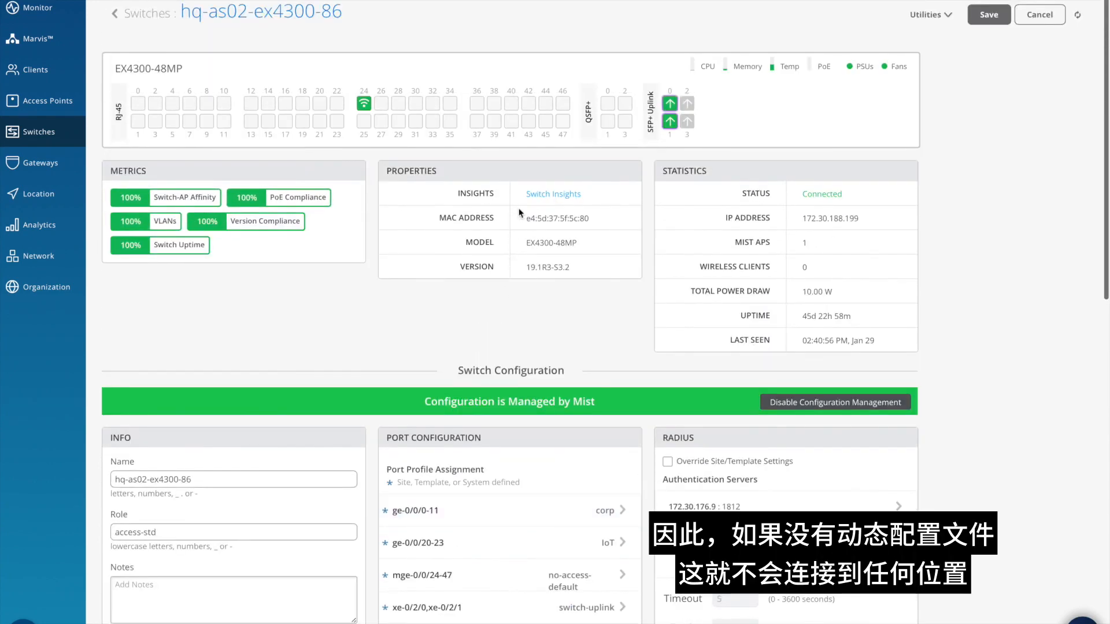
- Open the switch insights for hq-as02-ex4300-86 and compare the earliest and latest Dynamic Port Profile Assigned events for mge-0/0/24
left_click(553, 195)
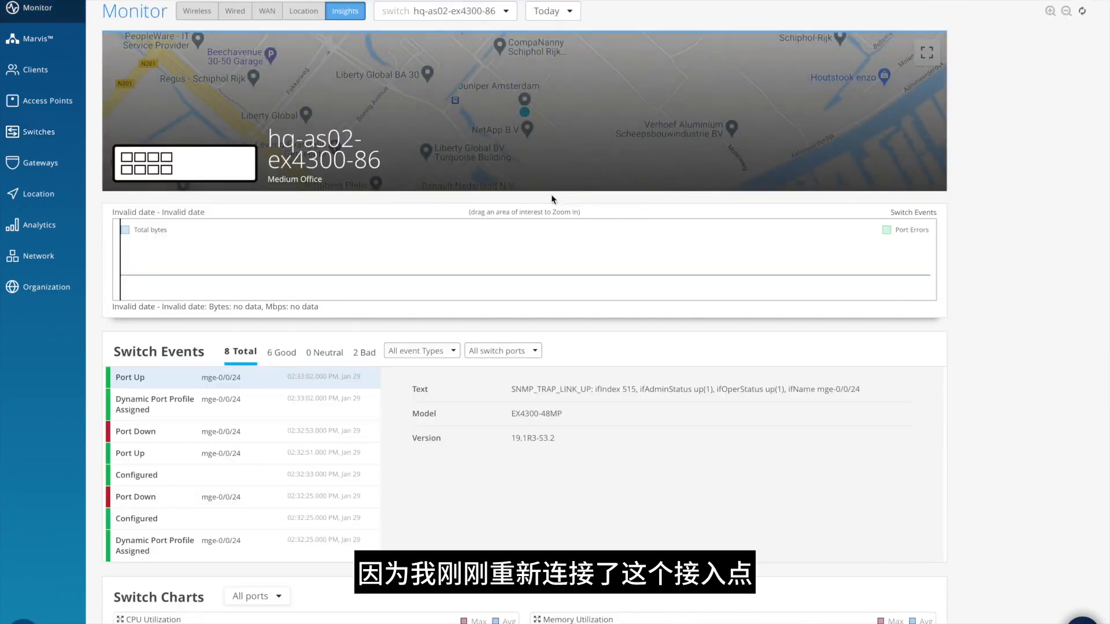
scroll(193, 543, "down", 1)
left_click(193, 540)
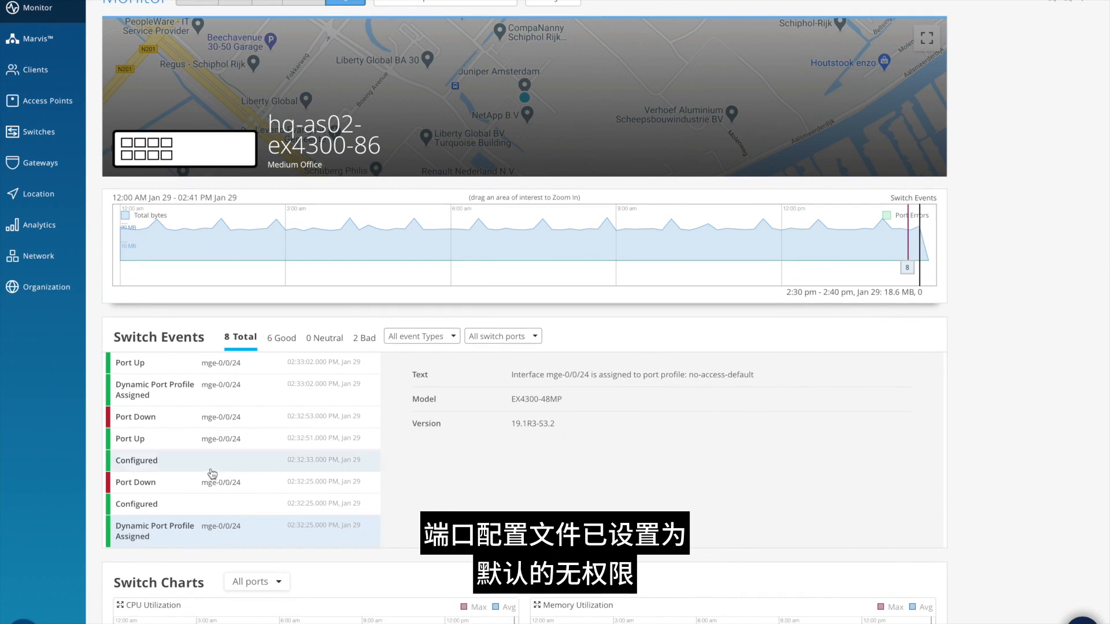
left_click(164, 393)
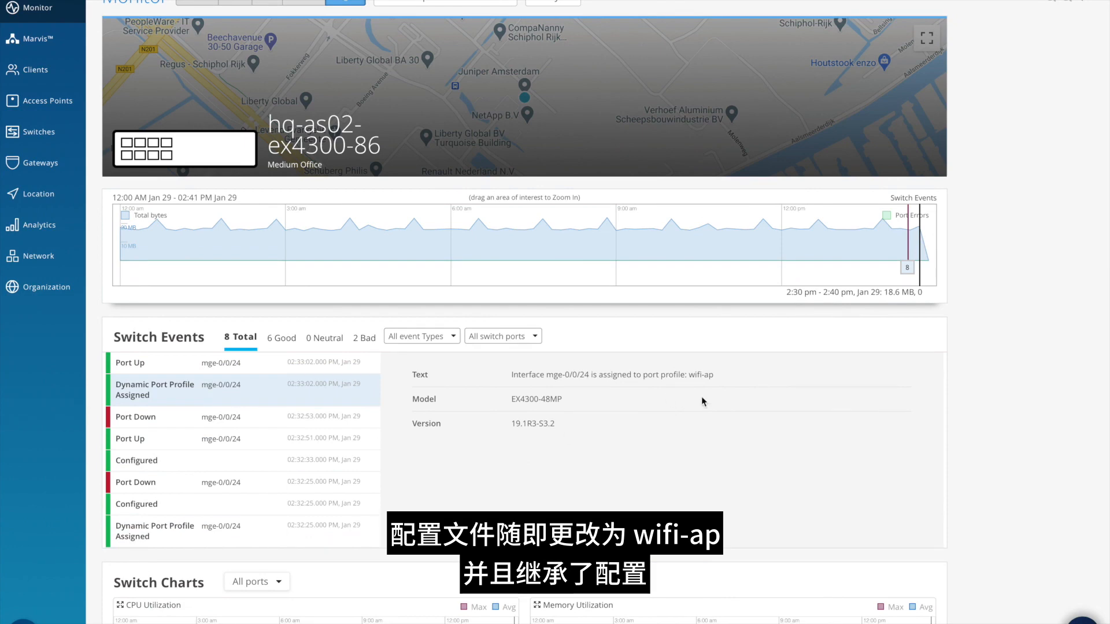
- Return to the Medium Office switches and display their topology
left_click(36, 142)
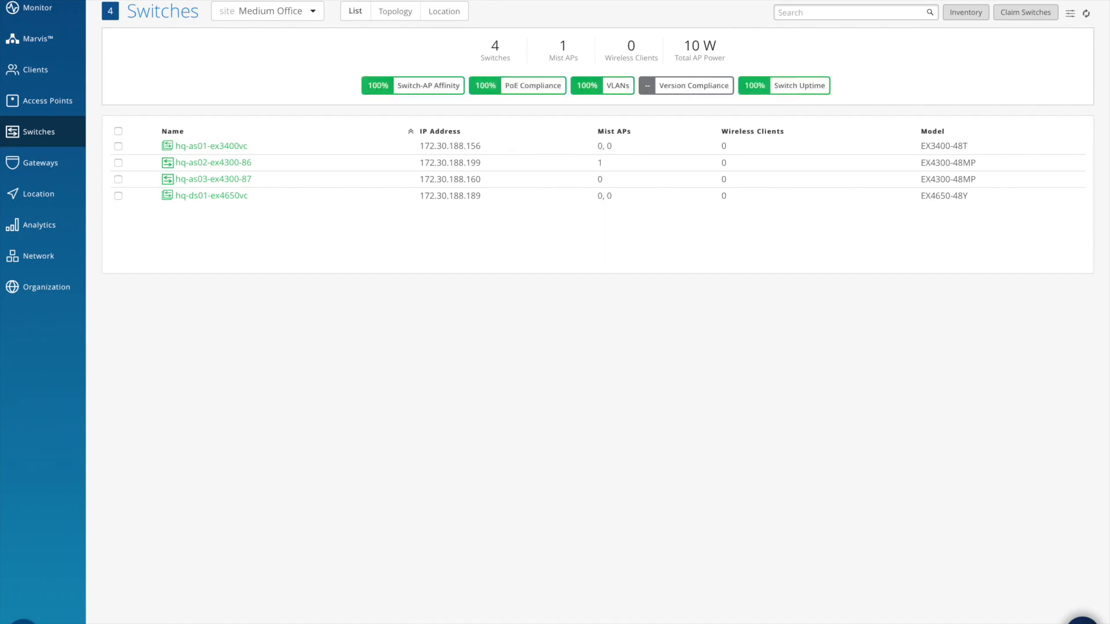
left_click(395, 11)
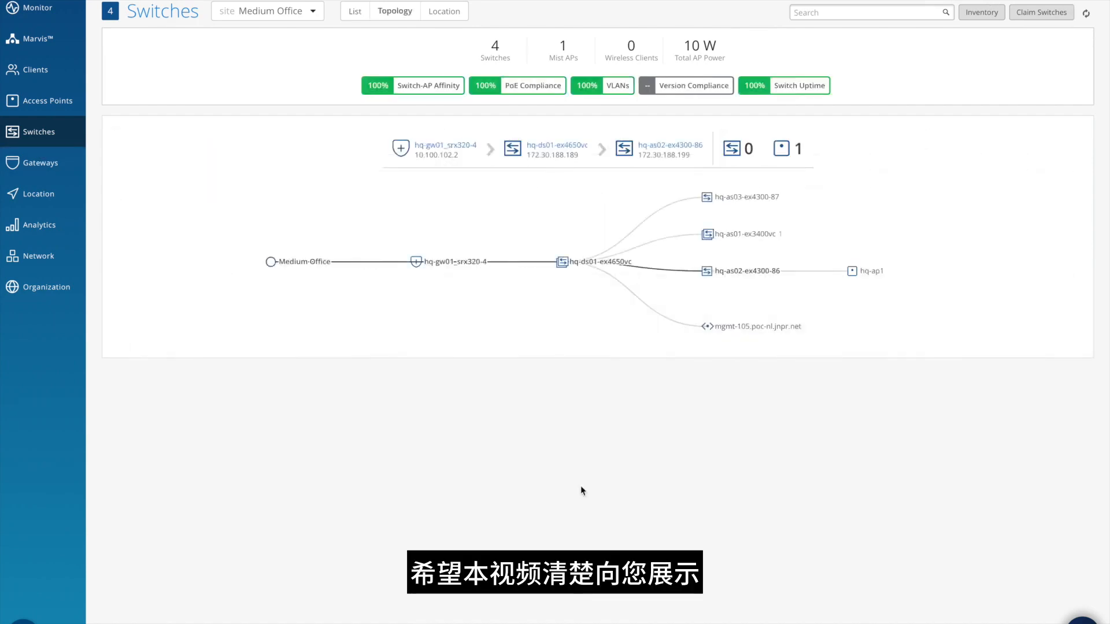